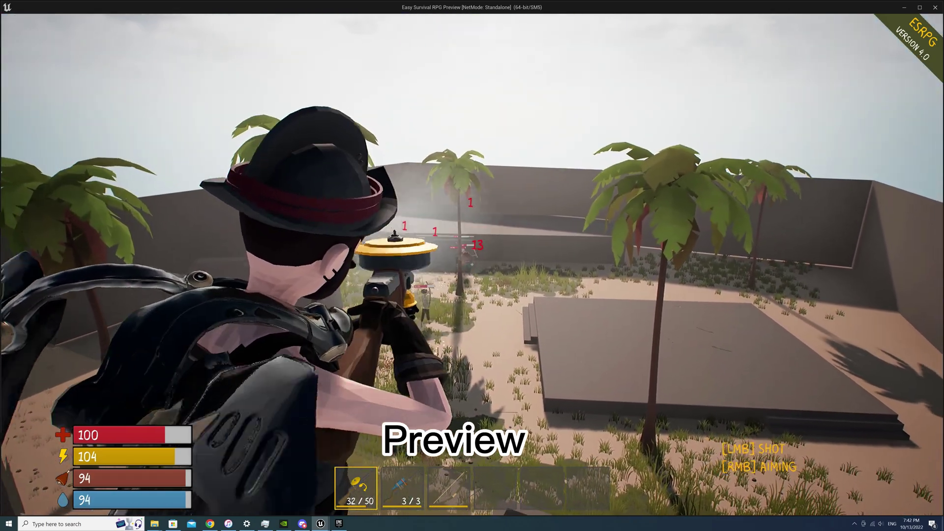
- Move two weapons from the inventory into empty hotbar slots so three blades fill the hotbar
key("Tab")
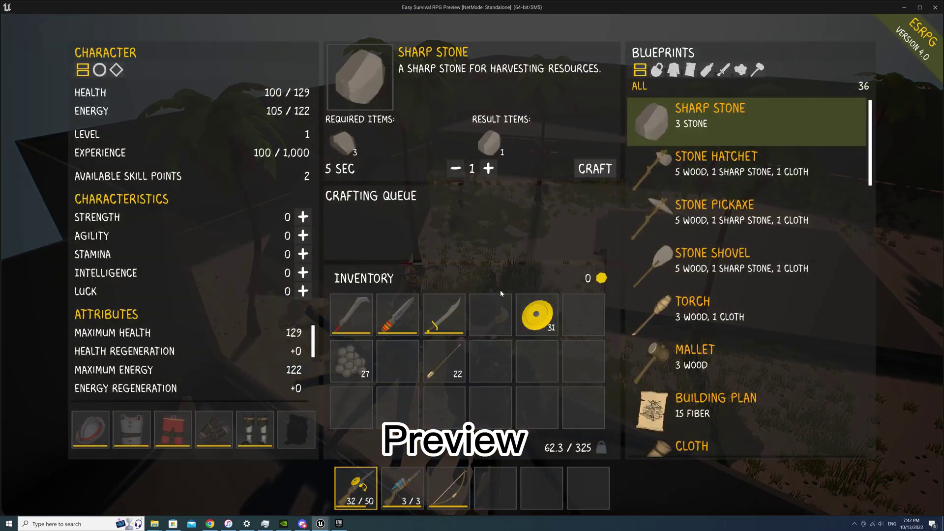
right_click(351, 315)
right_click(398, 315)
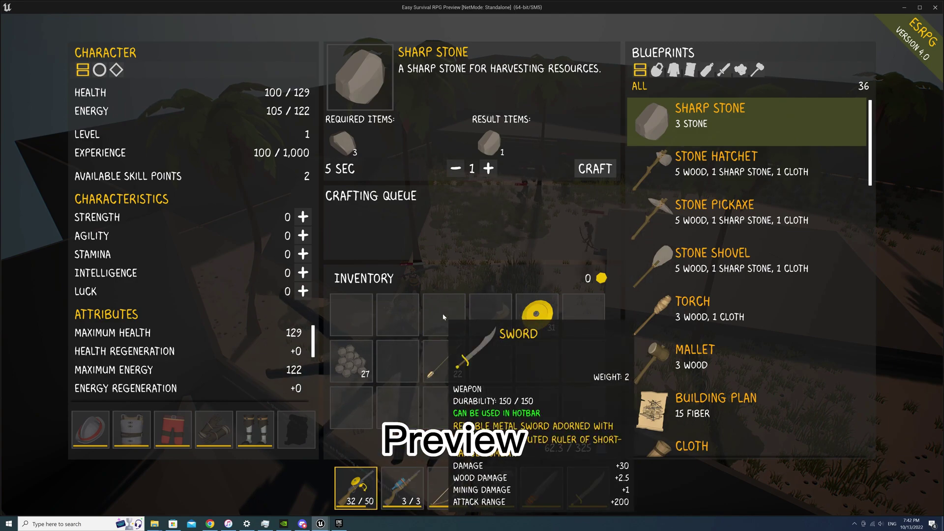
key("Tab")
- Equip the hotbar slot 4 weapon and fight the zombies on foot near the stone steps
key("4")
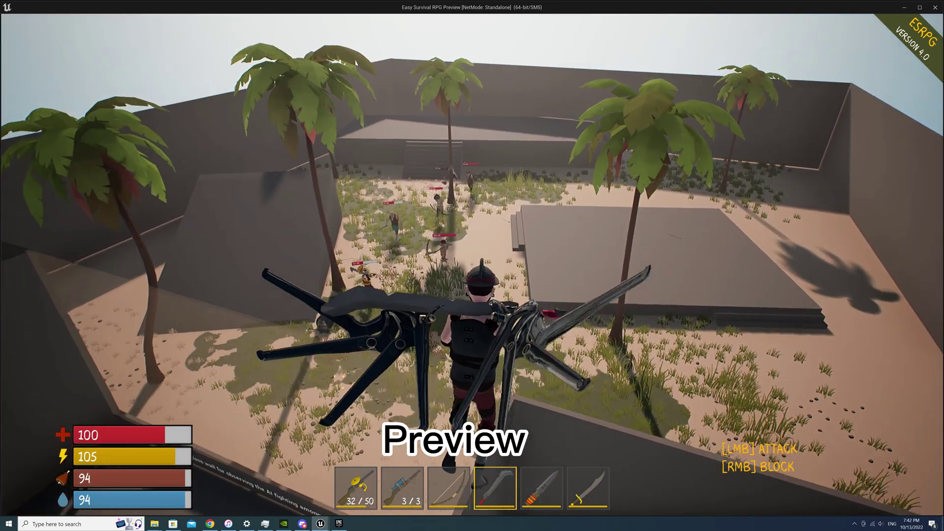
key("w")
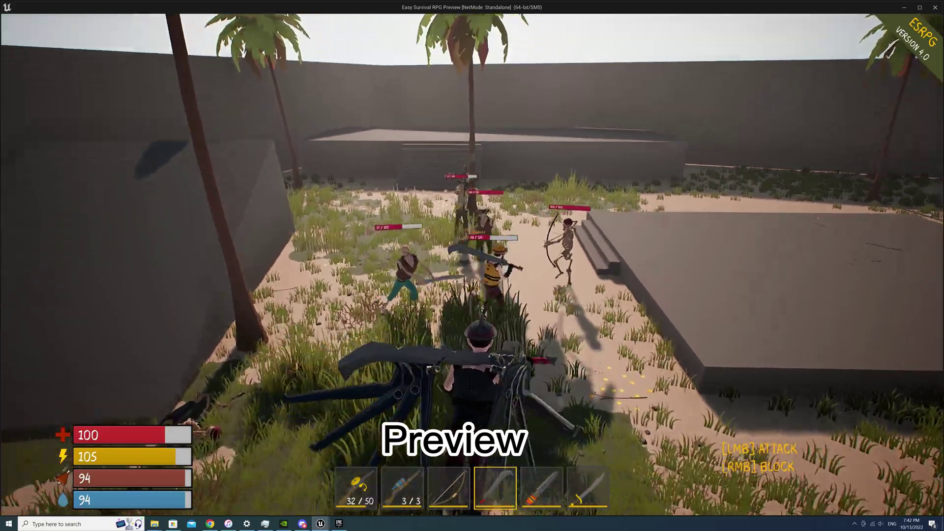
key("w")
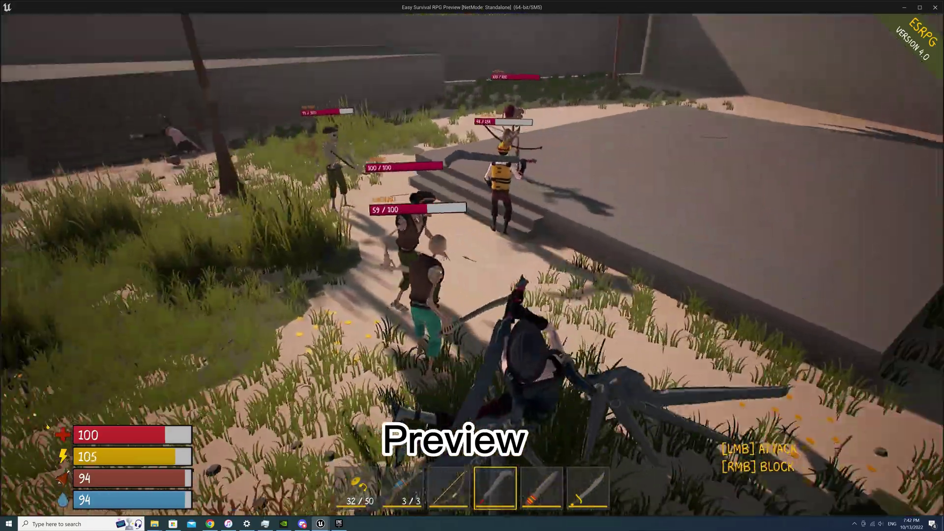
key("w")
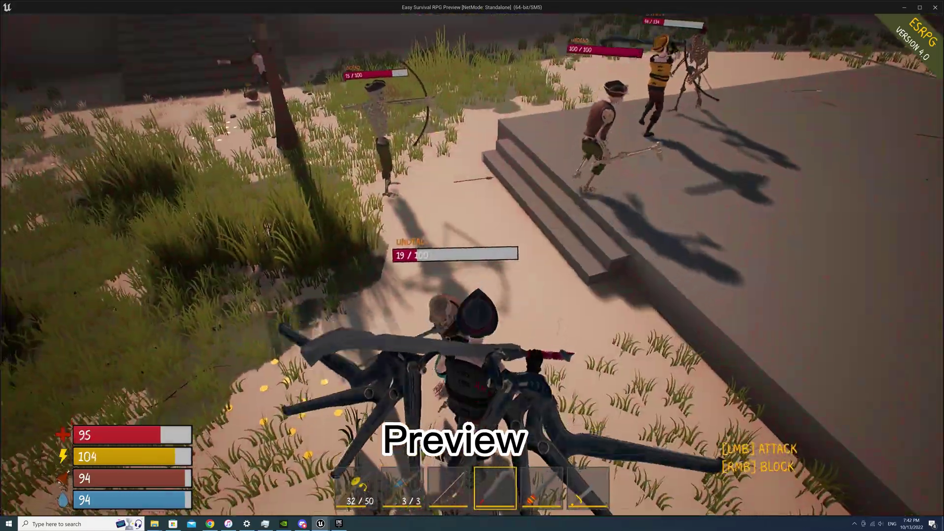
key("s")
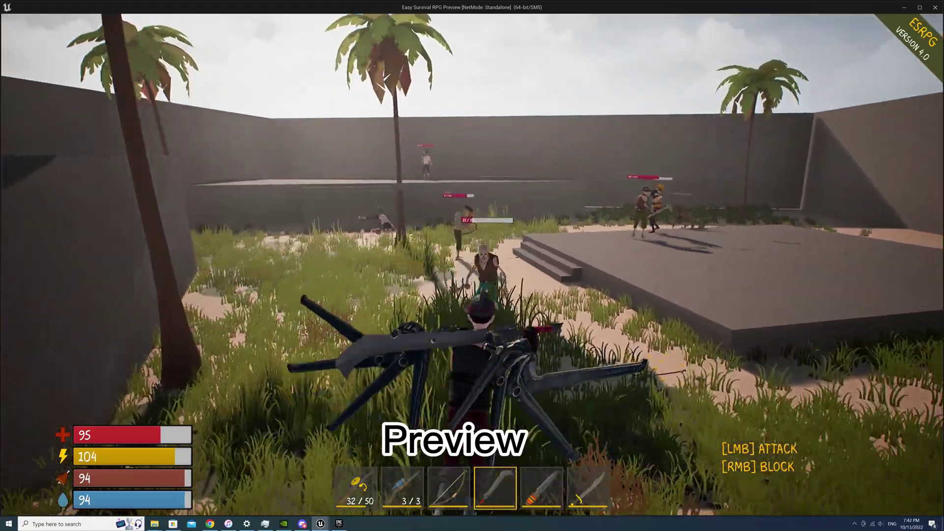
key("w")
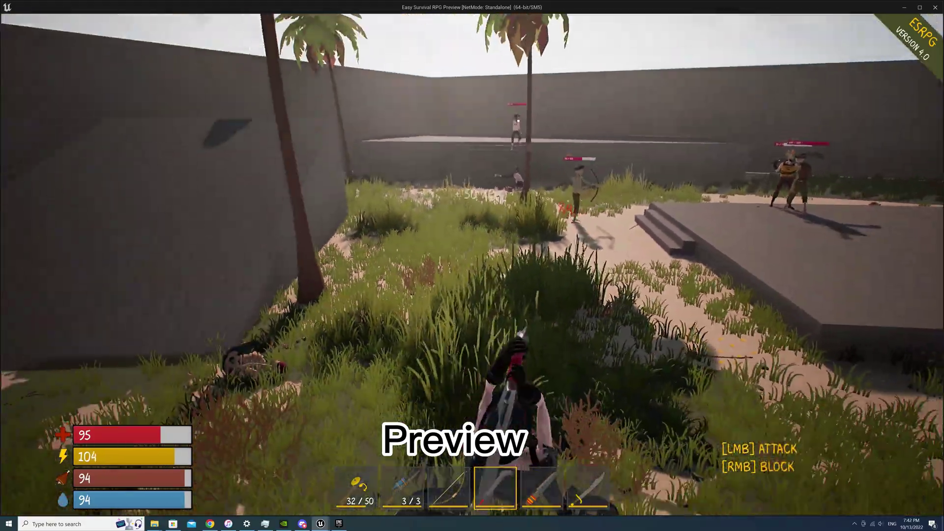
- Take flight with the mechanical wings and fly across the arena to kill the hat-wearing enemy
key("space")
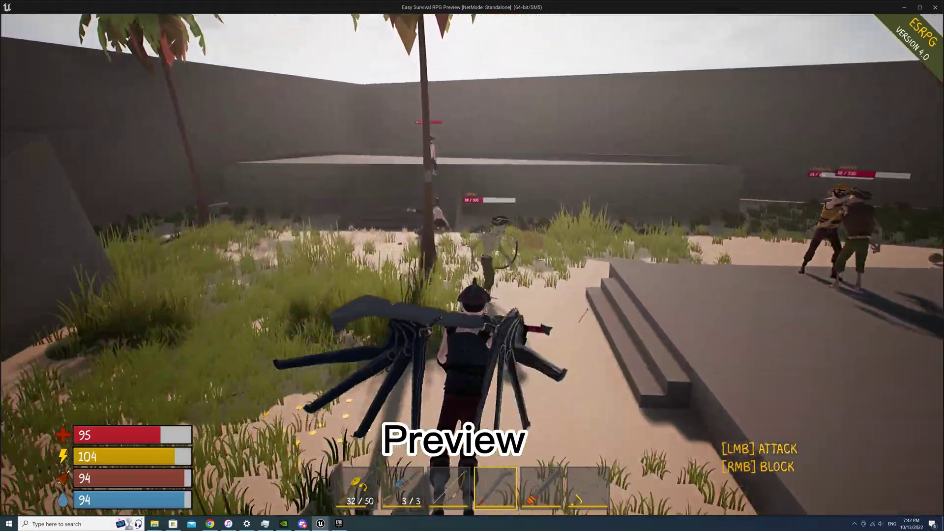
key("w")
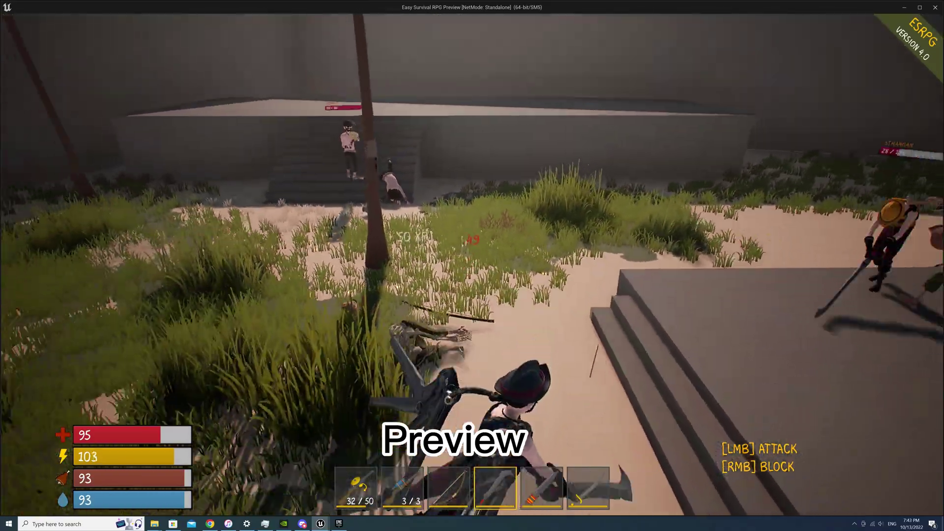
key("w")
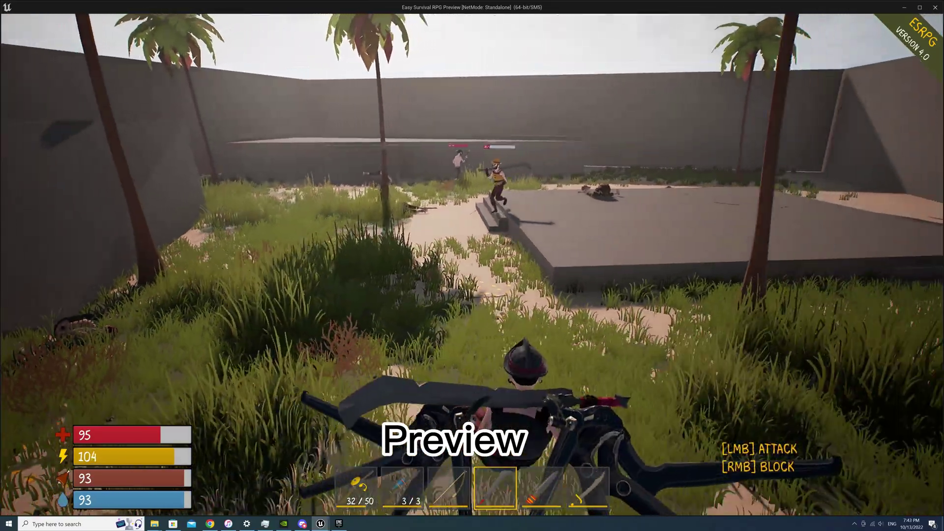
key("w")
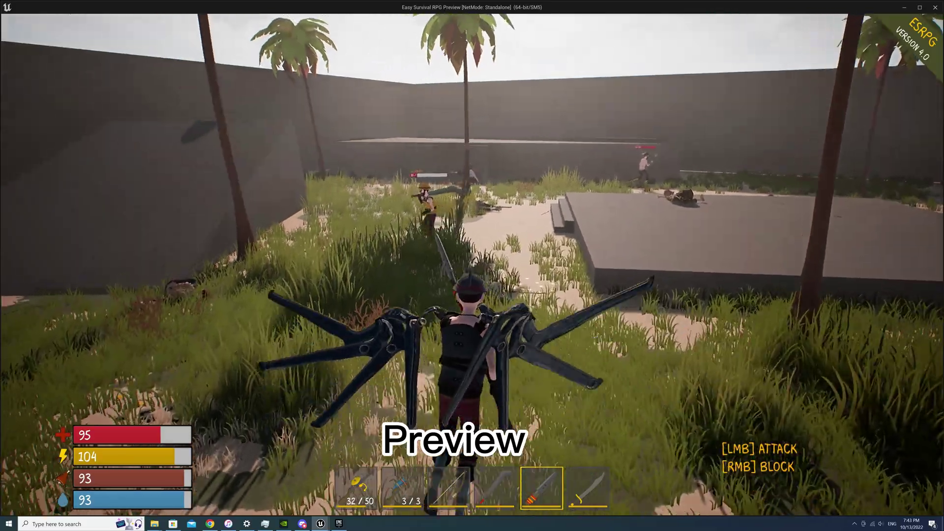
key("s")
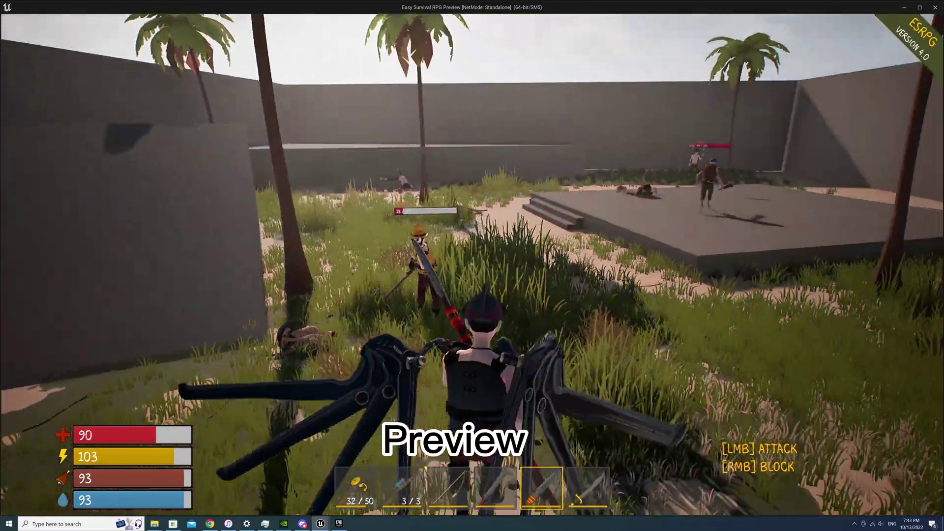
key("w")
left_click(472, 266)
key("s")
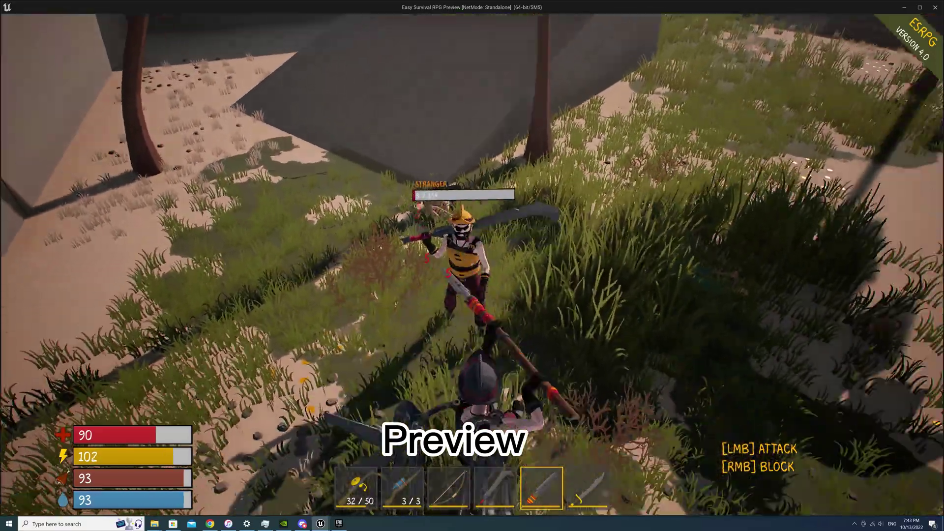
key("w")
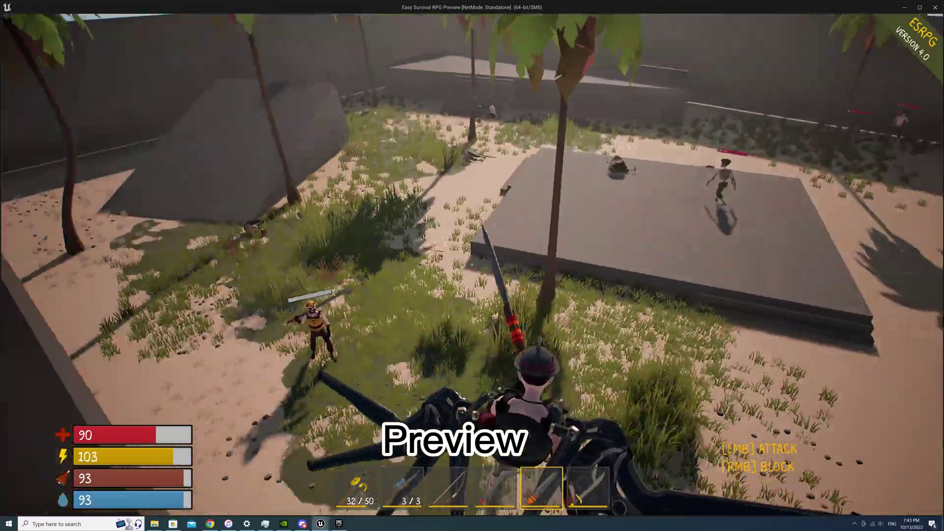
key("w")
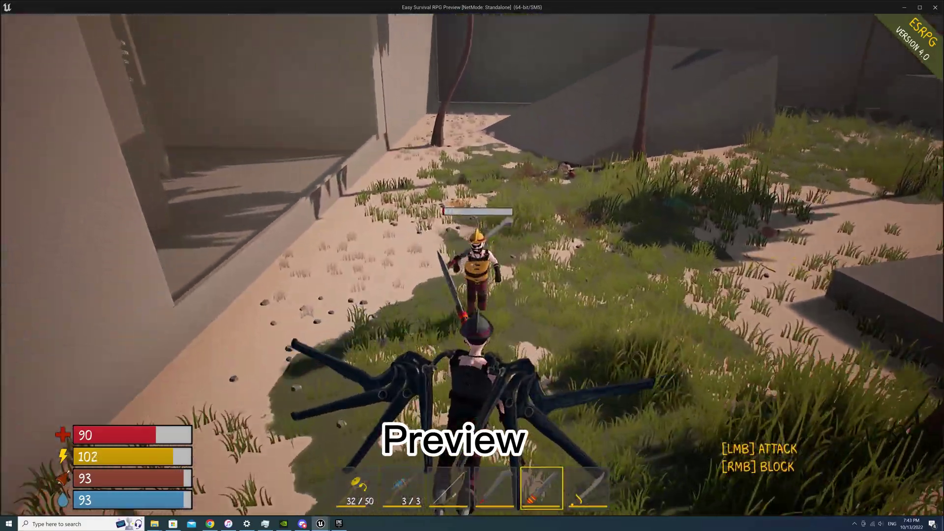
left_click(472, 266)
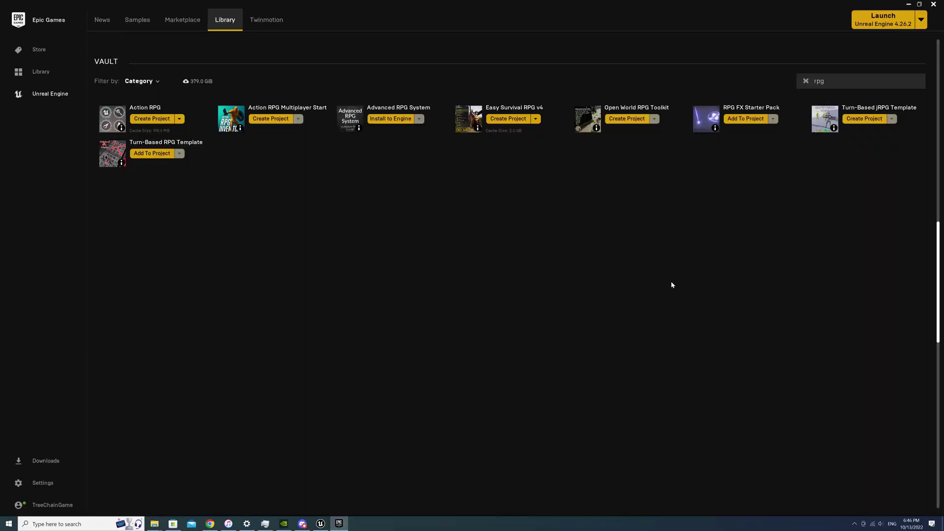
- Create and open the Flight_ESRPG project from Easy Survival RPG v4, then dismiss the plugin notice
left_click(509, 120)
type("Fligh")
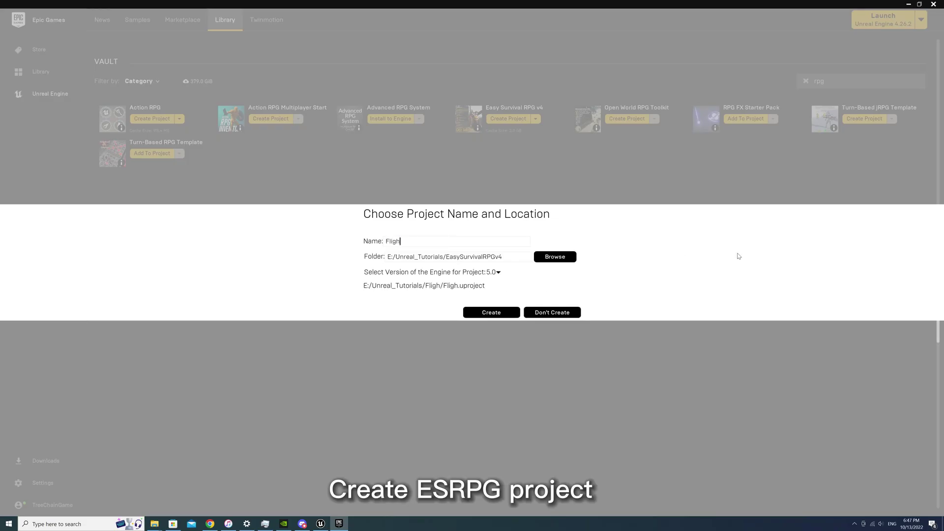
type("t_ESRPG")
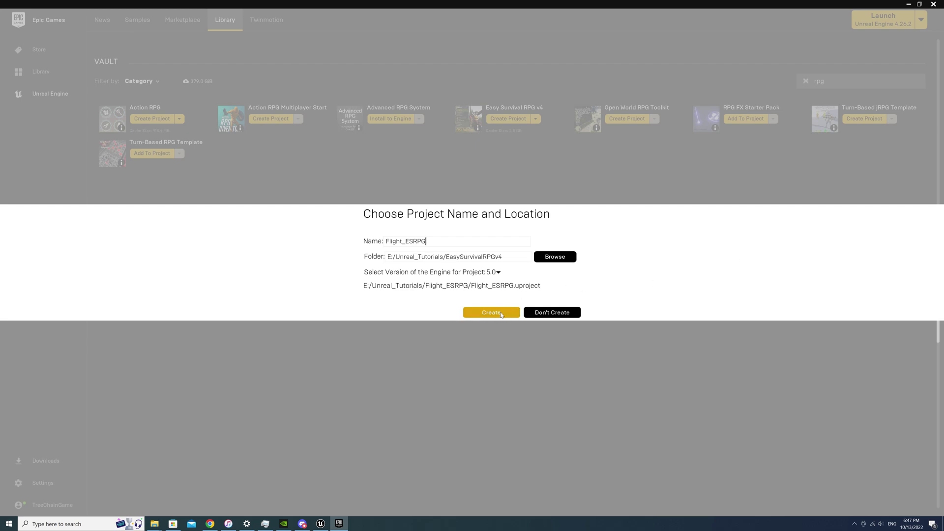
left_click(501, 314)
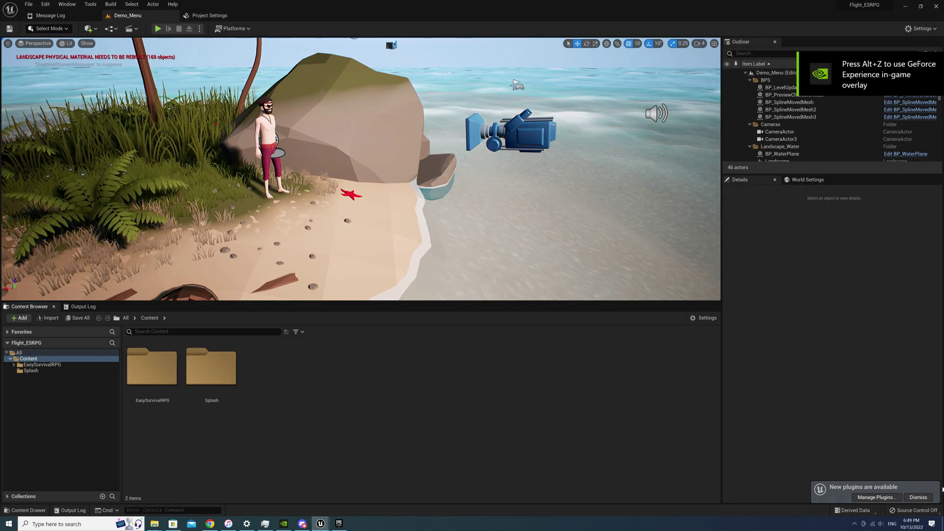
left_click(918, 497)
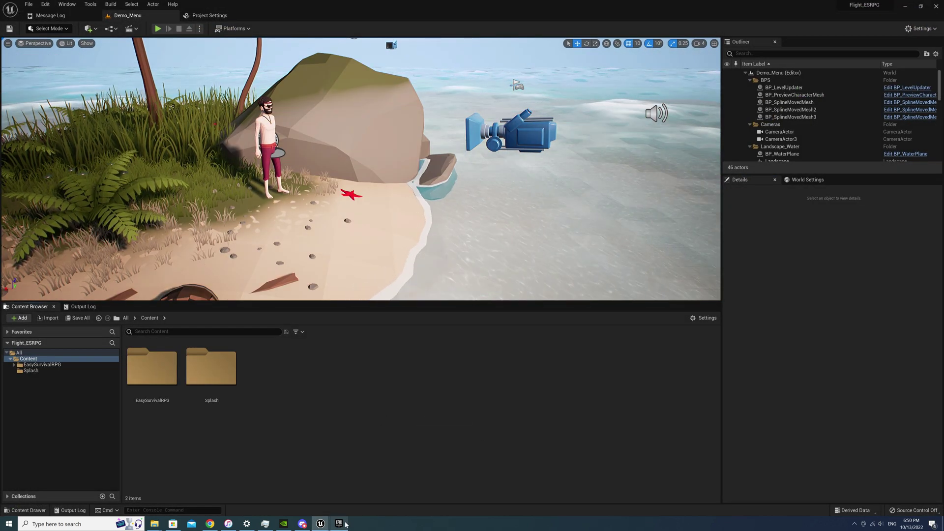
left_click(339, 523)
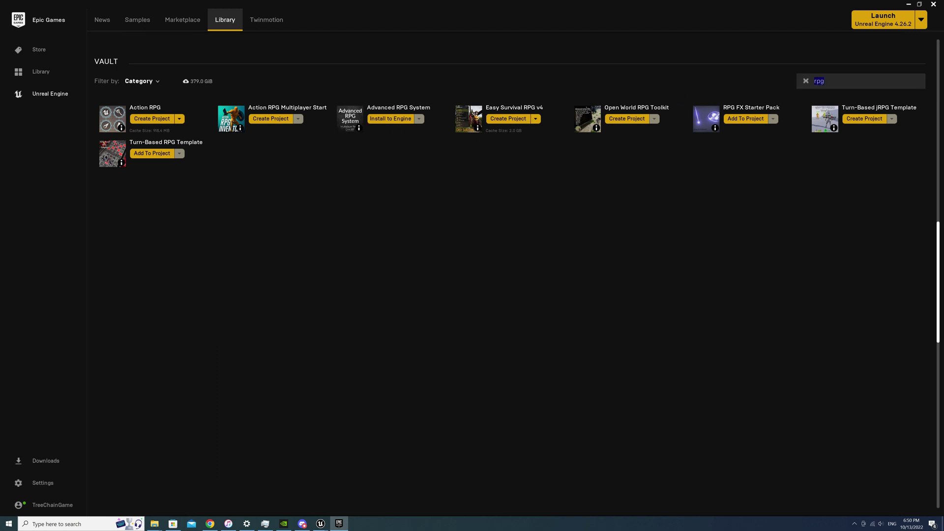
- Search the vault for flight and add Universal Flight System to the Flight_ESRPG project
type("flight")
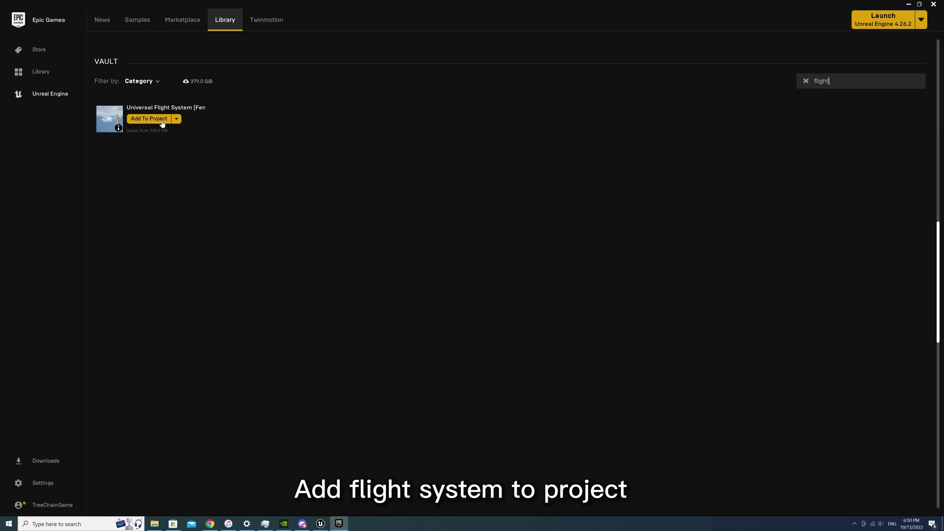
left_click(146, 120)
type("flight_es")
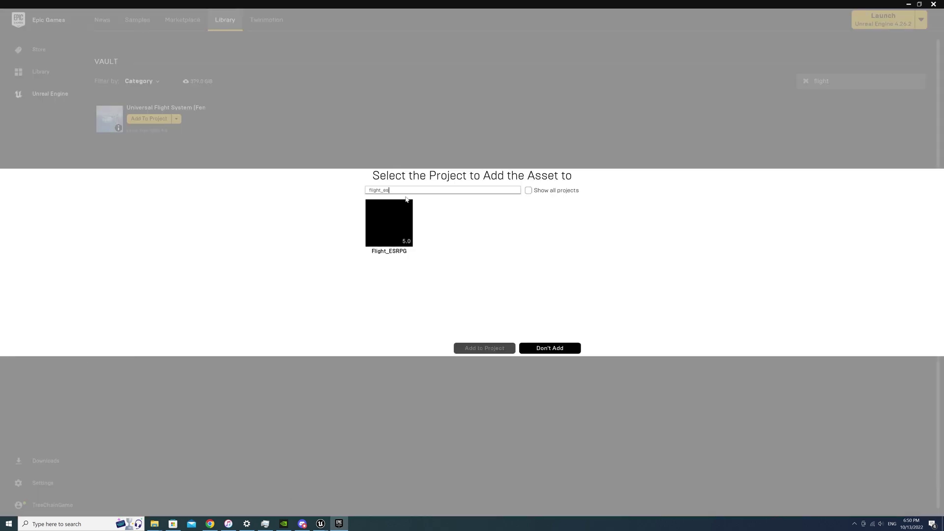
left_click(407, 243)
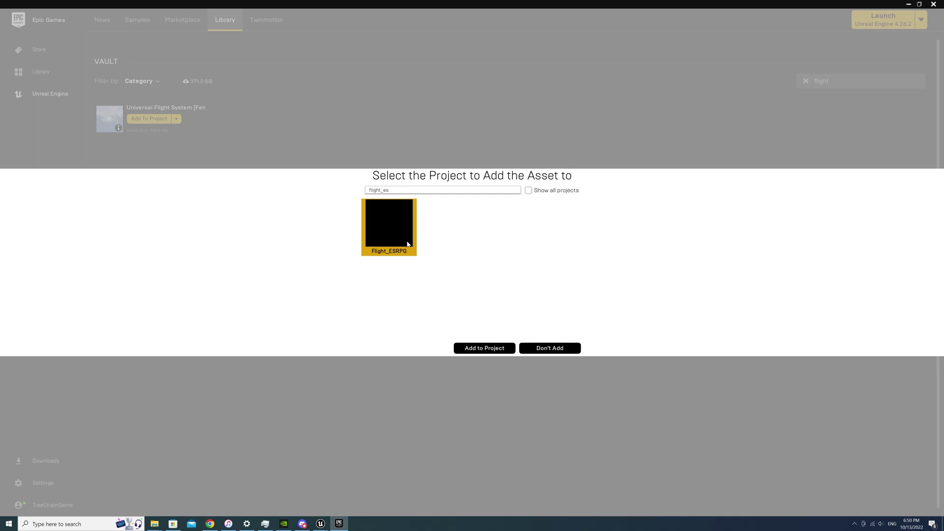
left_click(484, 348)
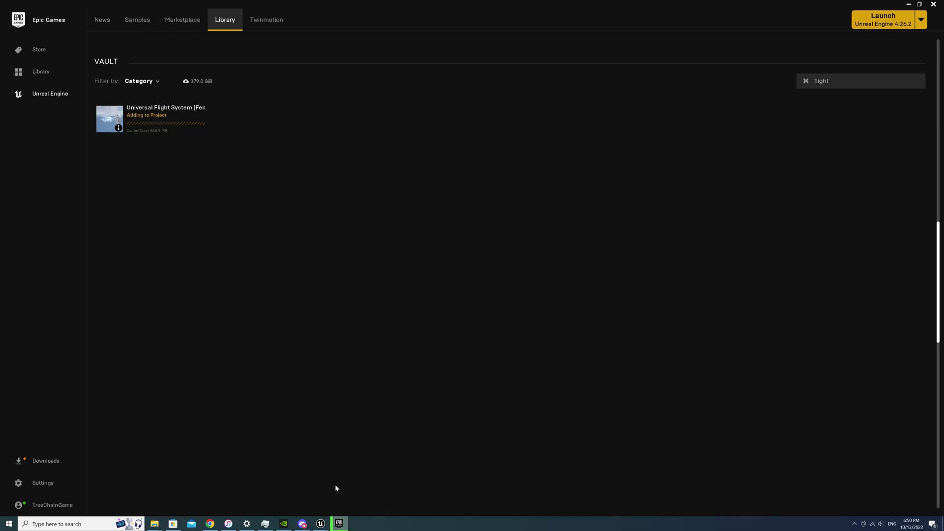
left_click(337, 525)
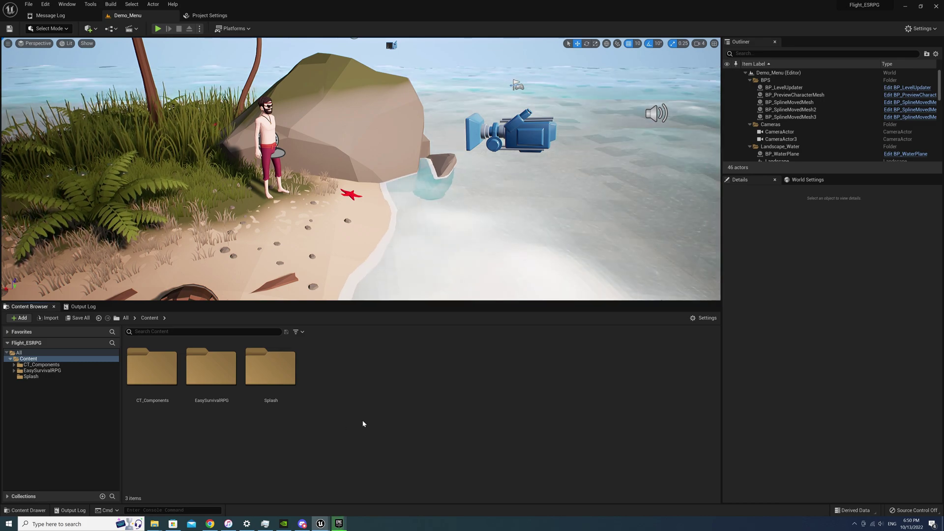
left_click(154, 524)
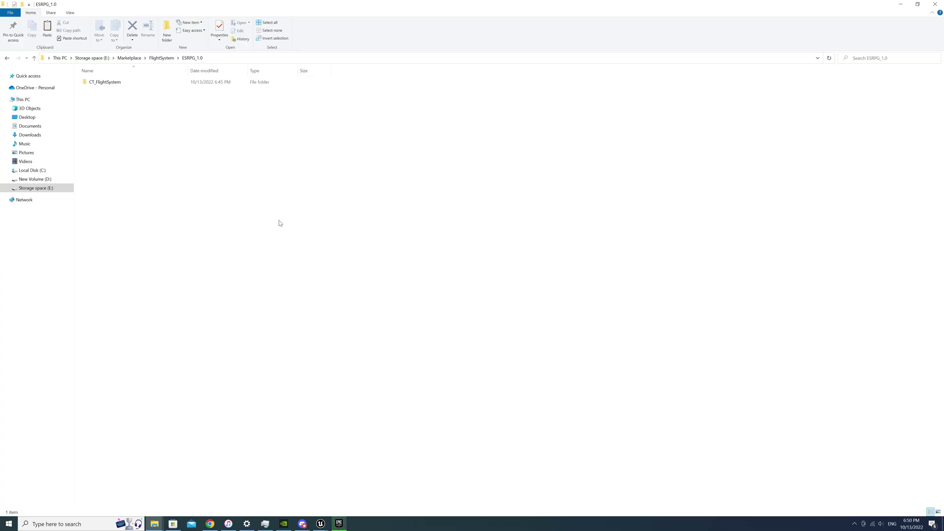
left_click(105, 83)
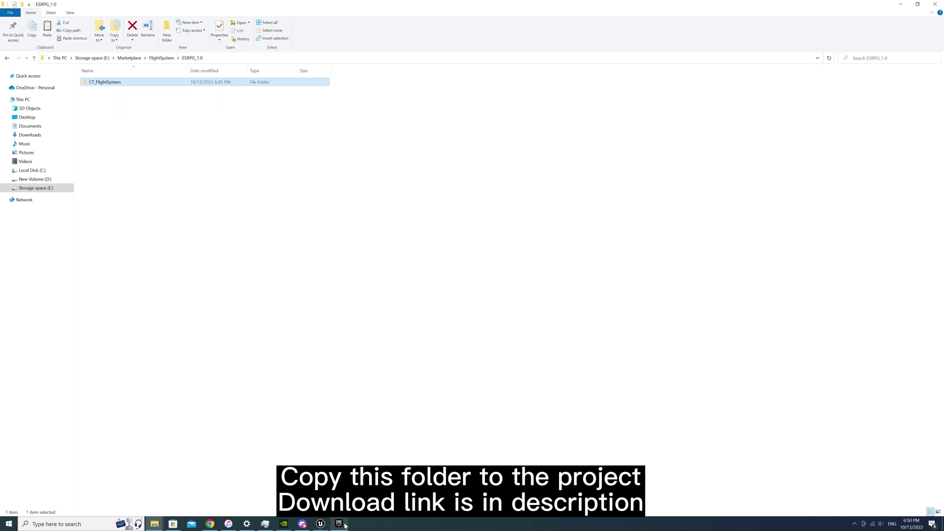
left_click(324, 525)
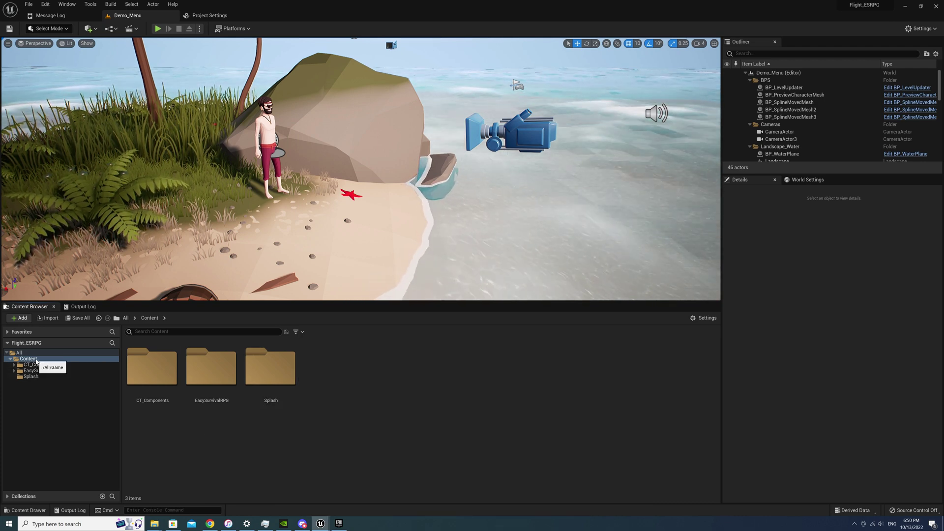
- Confirm CT_FlightSystem exists in the Content folder via Show in Explorer, then open it in the Content Browser
right_click(36, 362)
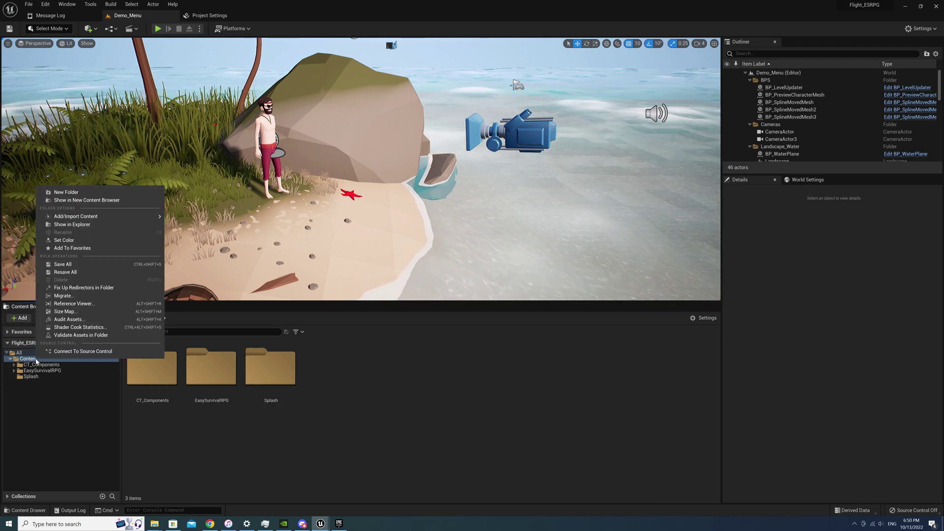
left_click(89, 228)
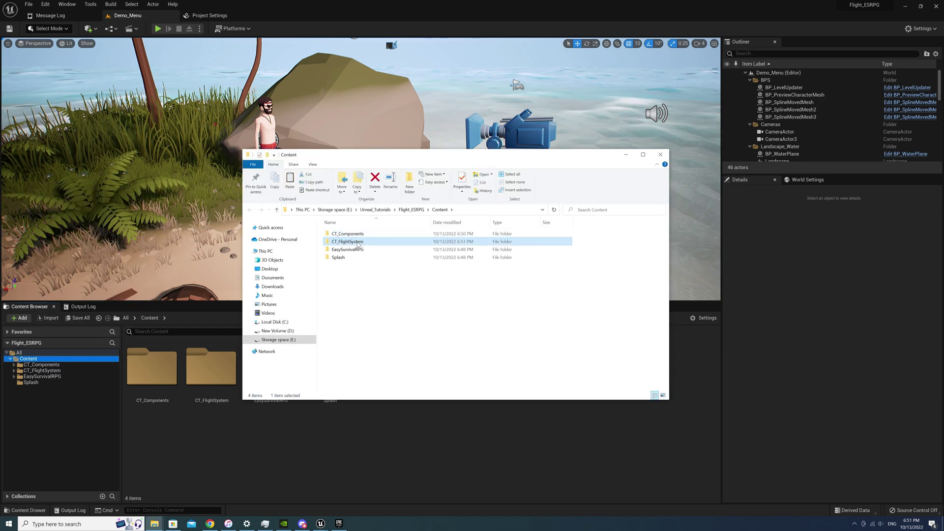
left_click(253, 438)
left_click(42, 370)
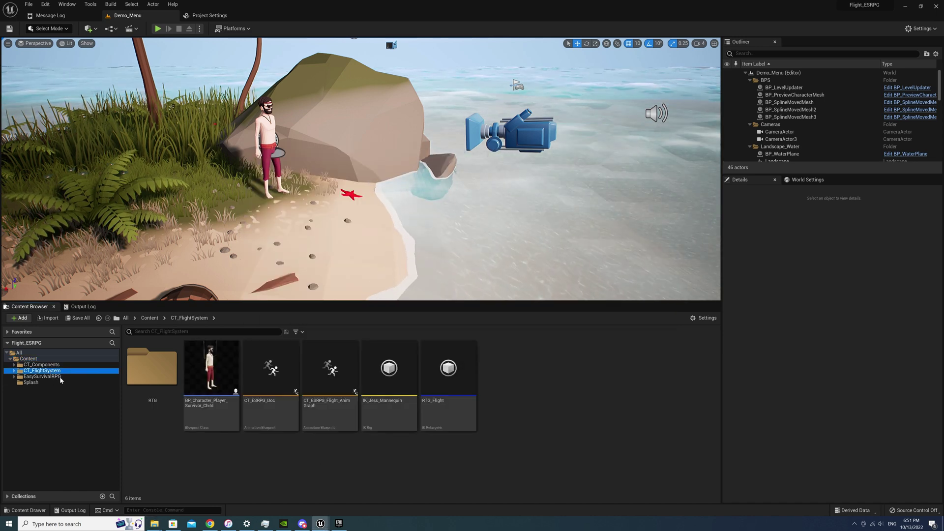
- Inspect the CT_FlightSystem assets and browse the flight animations in the RTG folder
left_click(280, 413)
left_click(329, 413)
left_click(389, 413)
left_click(447, 413)
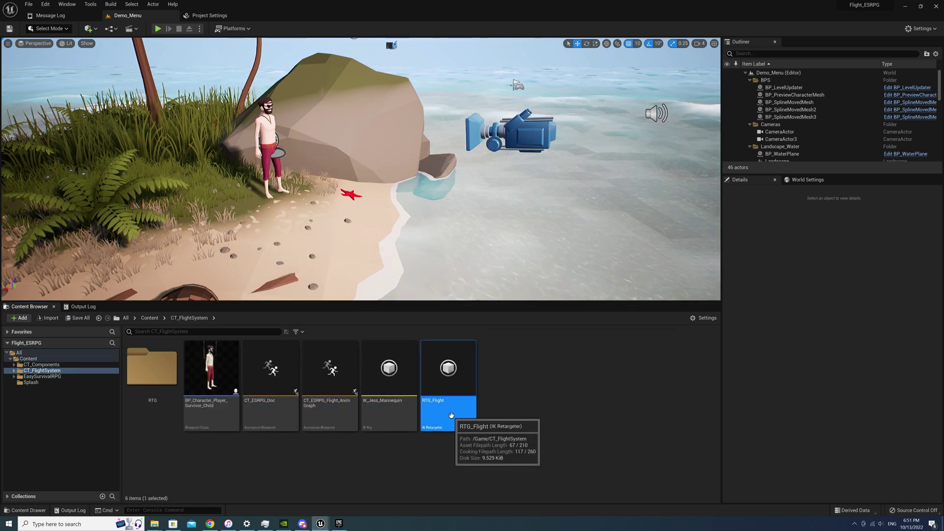
left_click(153, 373)
double_click(153, 372)
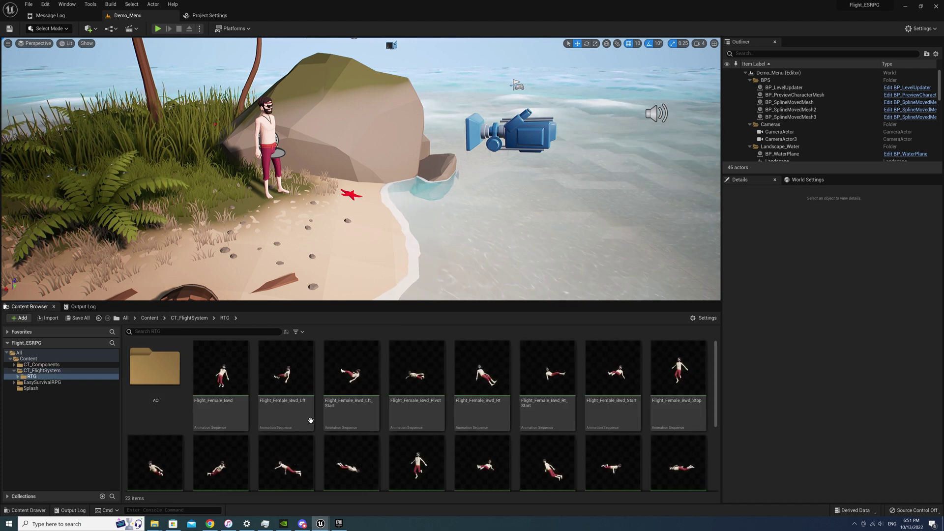
scroll(315, 413, "down", 3)
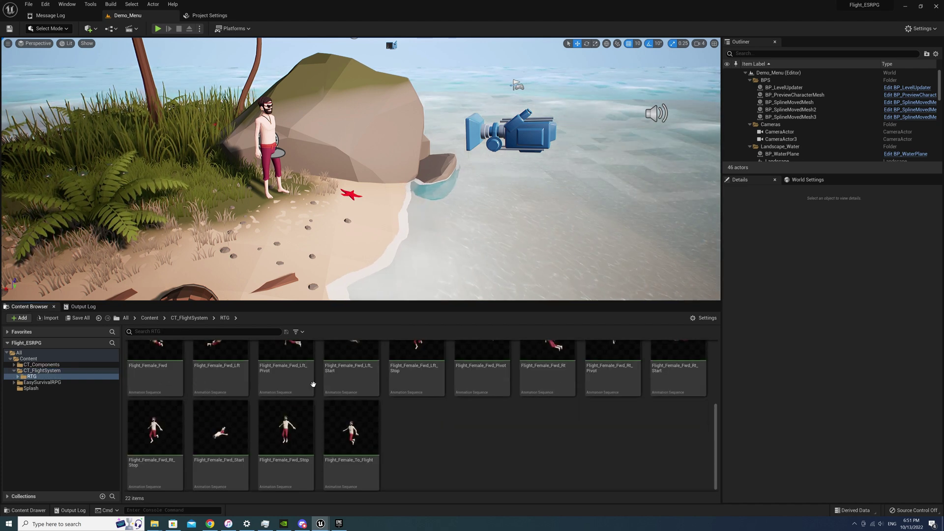
scroll(273, 401, "up", 3)
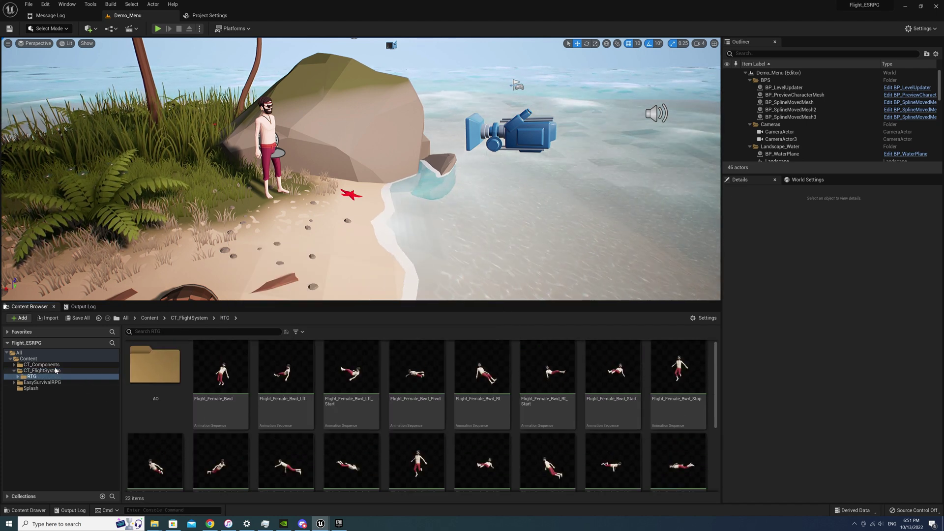
- Return to CT_FlightSystem and open the CT_ESRPG_Doc animation blueprint
left_click(42, 371)
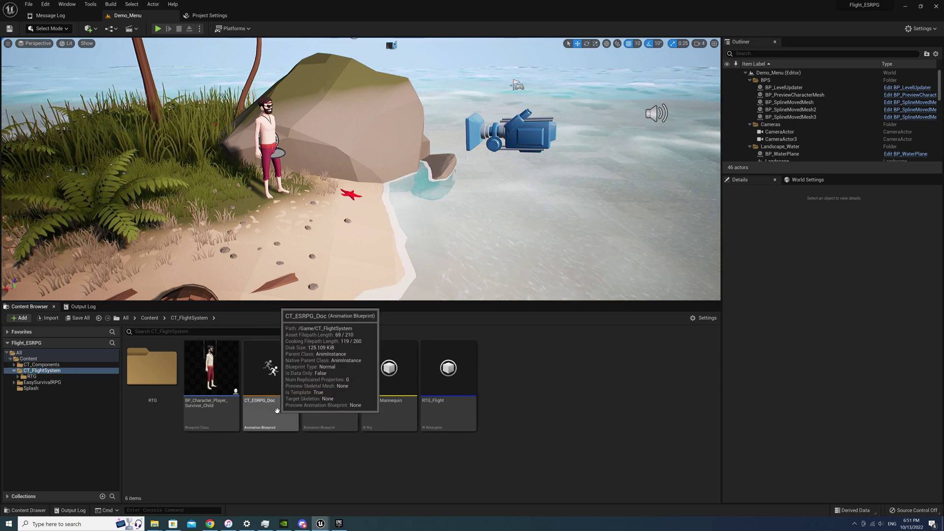
left_click(283, 421)
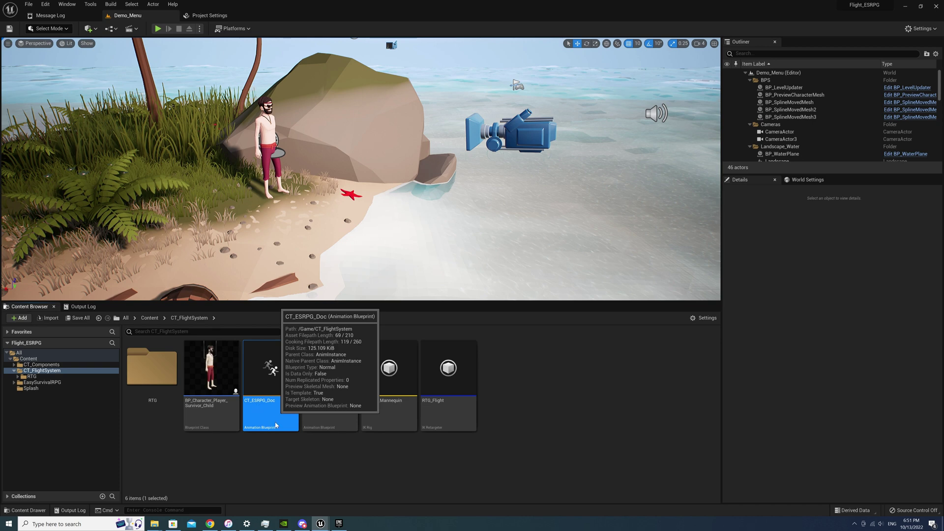
double_click(276, 426)
- Dock CT_ESRPG_Doc as a tab, view its Event Graph copy nodes, then go back to Demo_Menu
left_click_drag(544, 44, 285, 19)
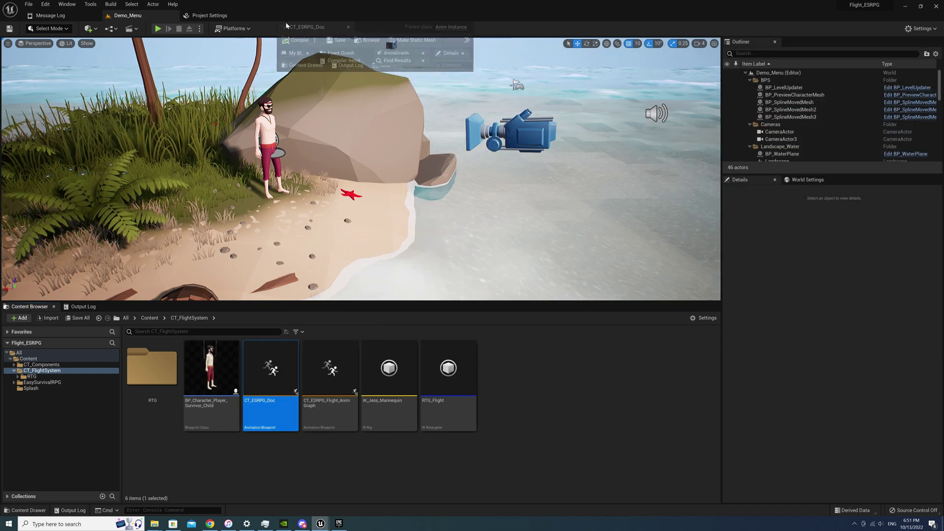
right_click_drag(411, 177, 378, 299)
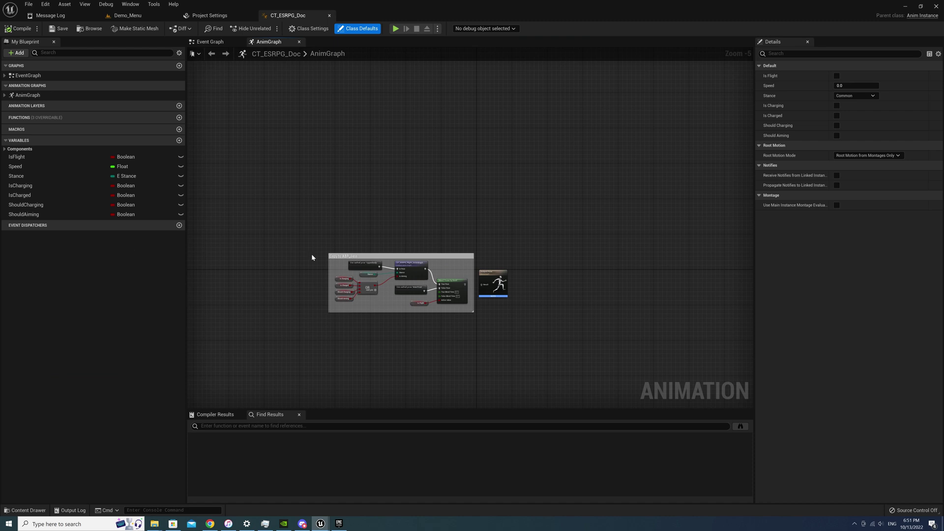
double_click(28, 75)
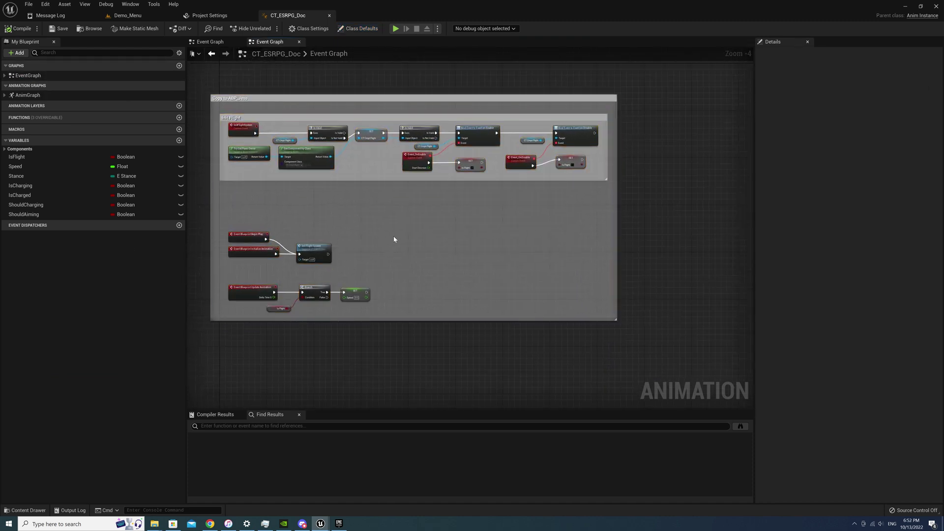
right_click_drag(394, 238, 426, 277)
left_click(120, 16)
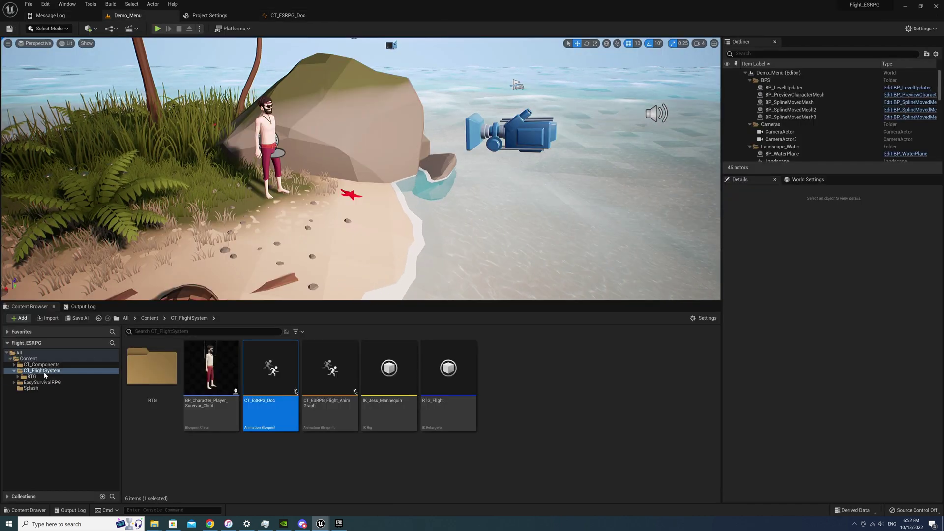
- Open BP_Character_Player_Survivor from Blueprints > Characters > Players
double_click(44, 394)
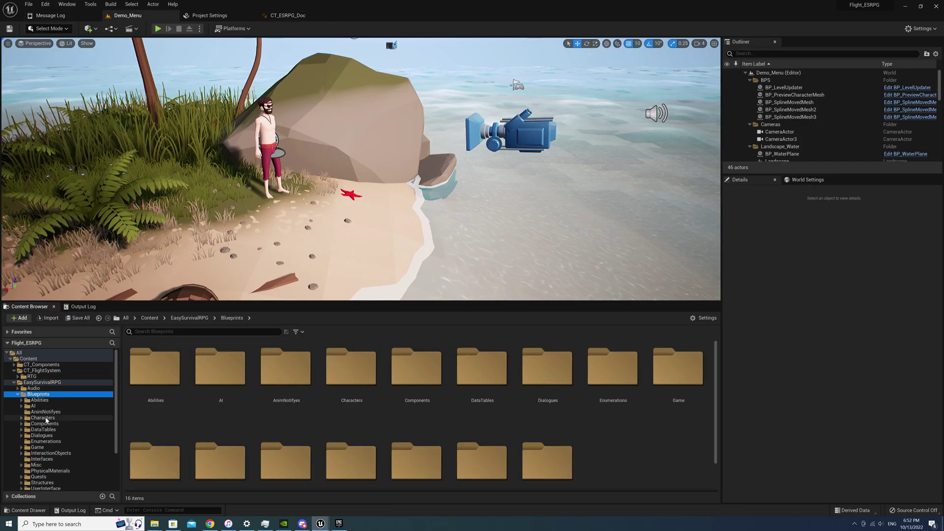
left_click(53, 418)
left_click(212, 379)
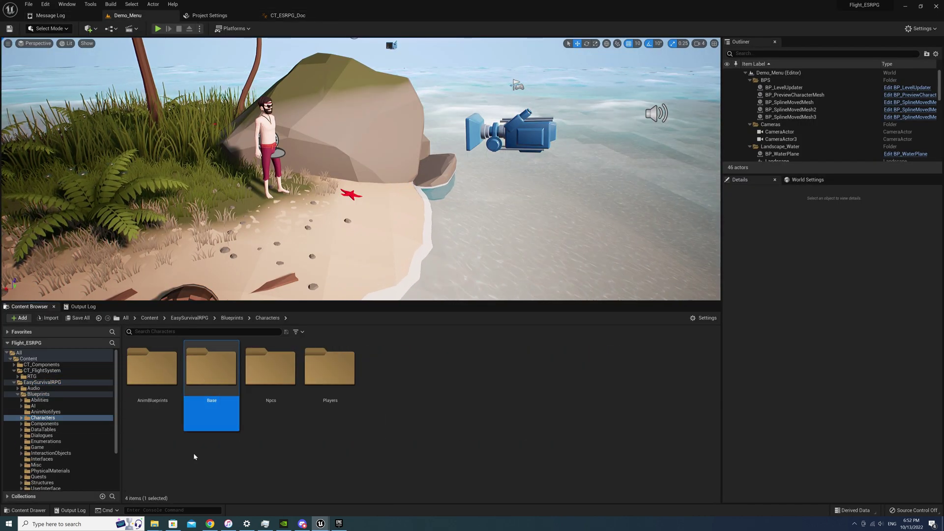
double_click(354, 401)
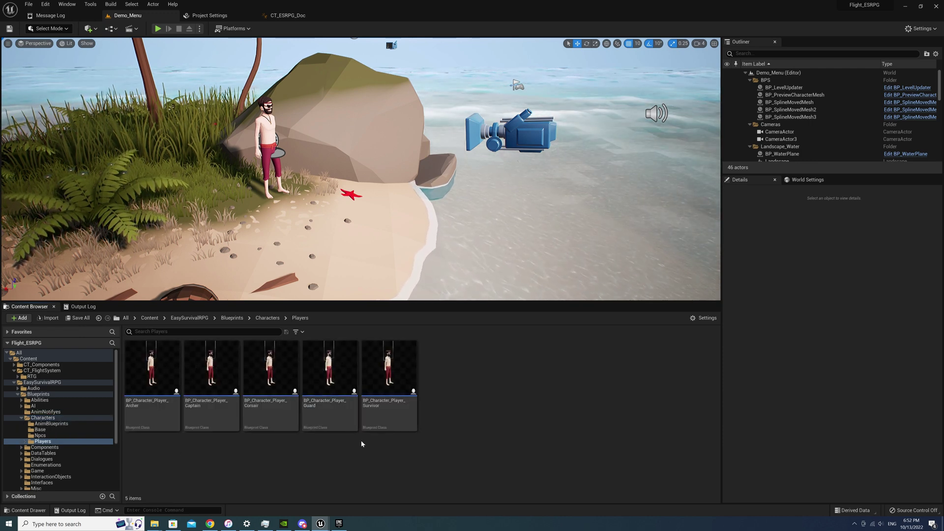
left_click(393, 399)
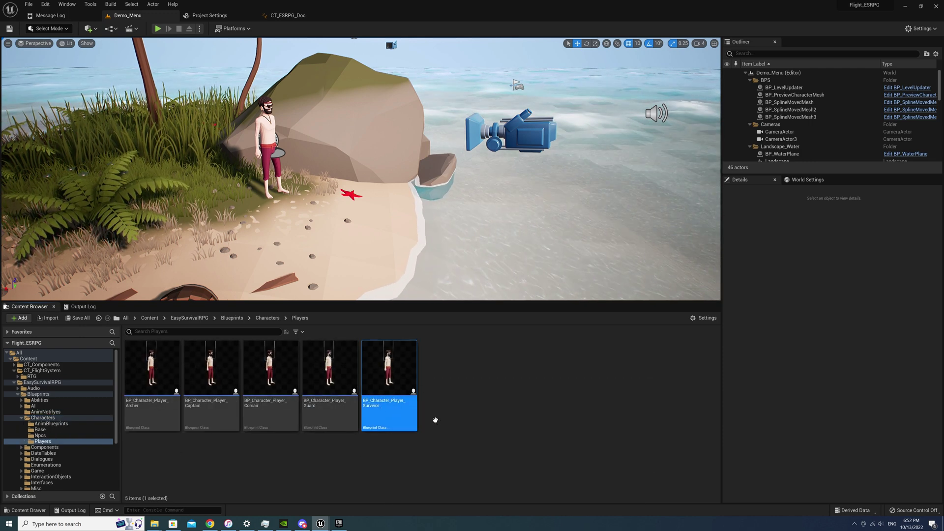
double_click(415, 356)
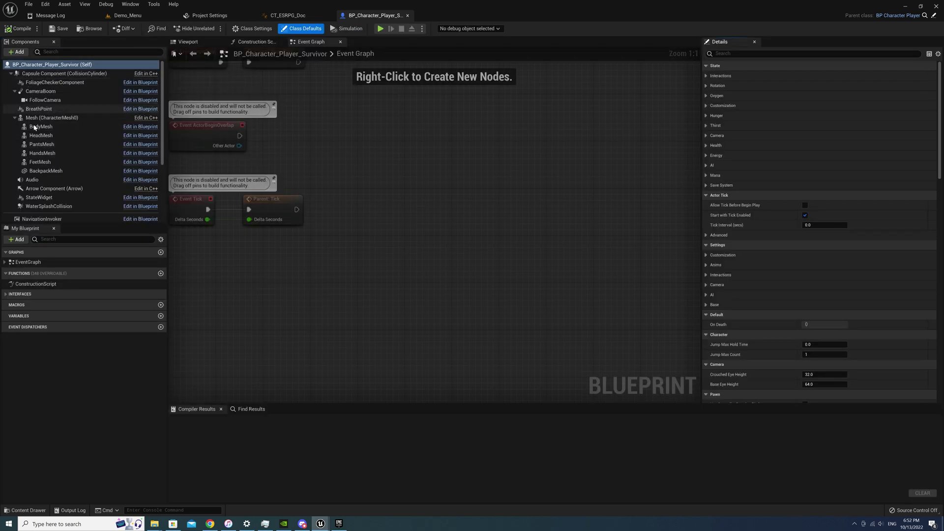
- Open ABP_Jess from the Survivor mesh's Anim Class
left_click(49, 118)
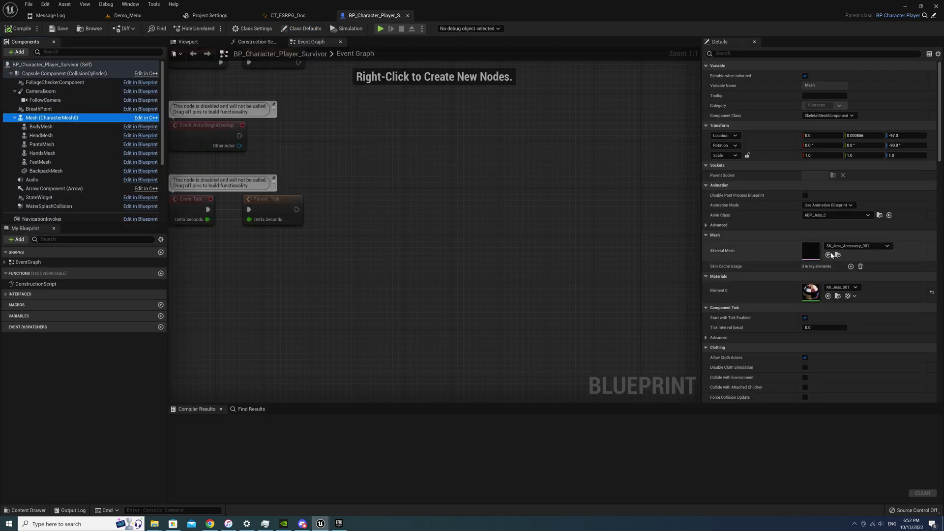
left_click(879, 216)
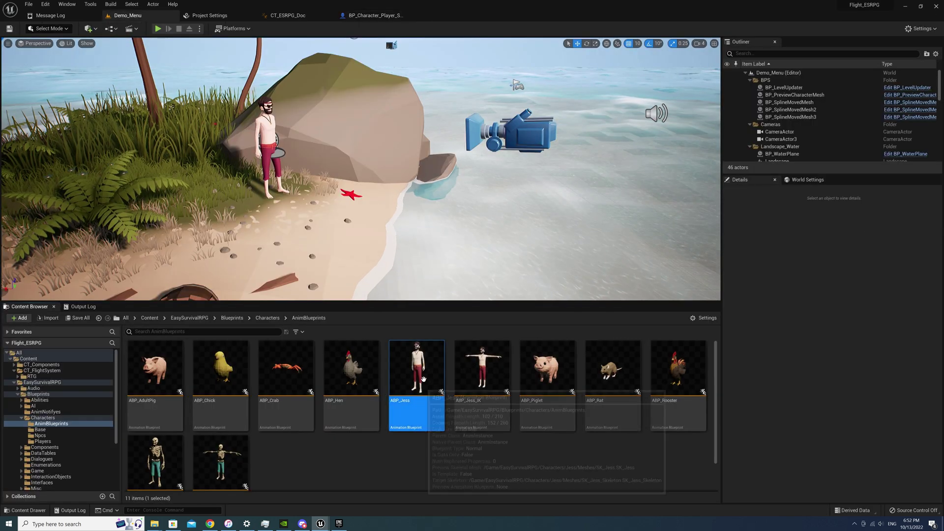
key("Return")
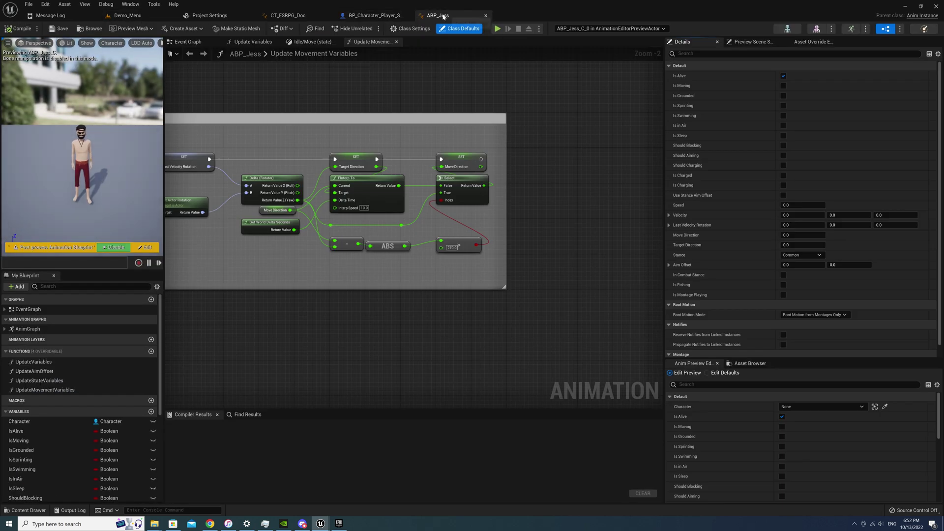
- Paste the Init Flight node group from CT_ESRPG_Doc into ABP_Jess's Event Graph
left_click(300, 18)
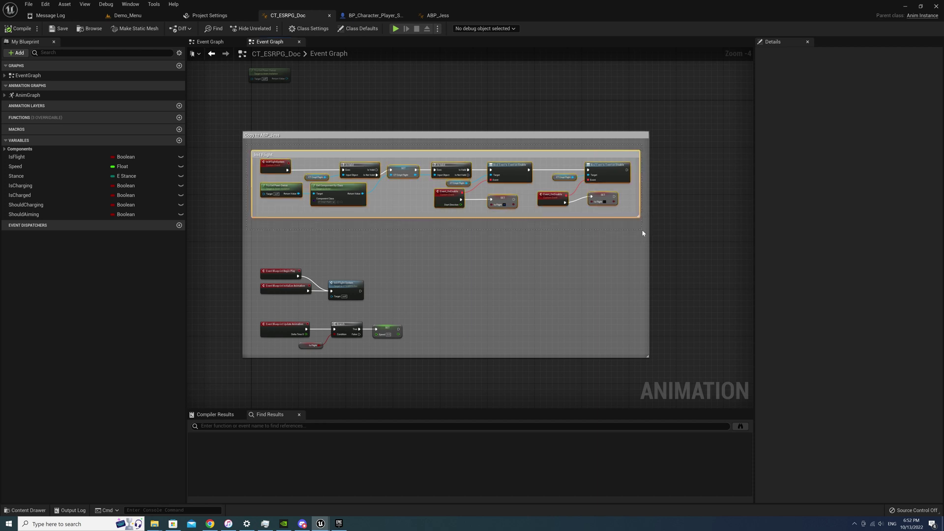
left_click(442, 20)
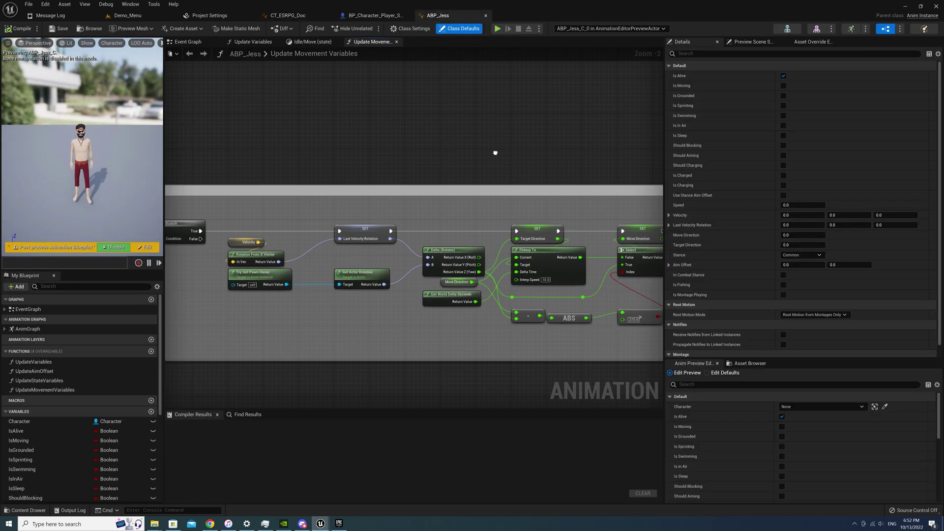
double_click(36, 308)
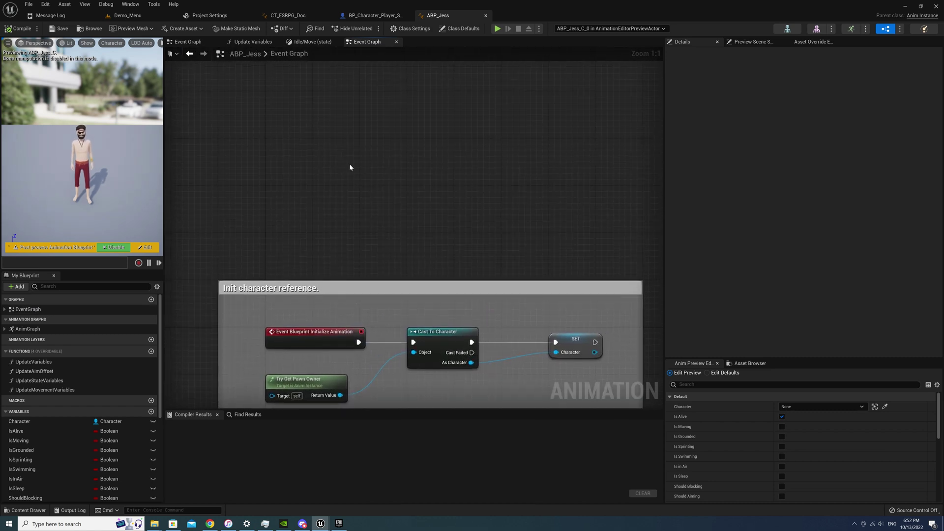
key("ctrl+v")
left_click_drag(442, 133, 501, 112)
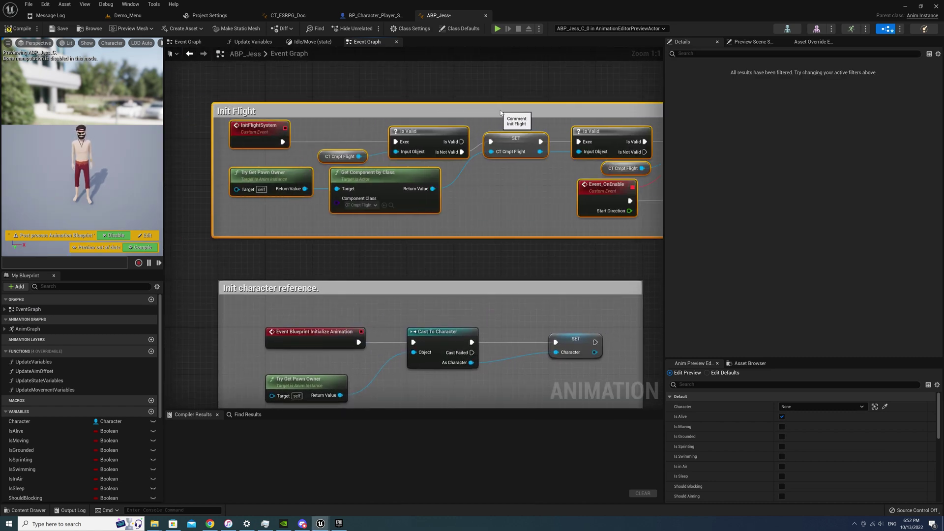
left_click(519, 145)
right_click_drag(519, 145, 427, 188)
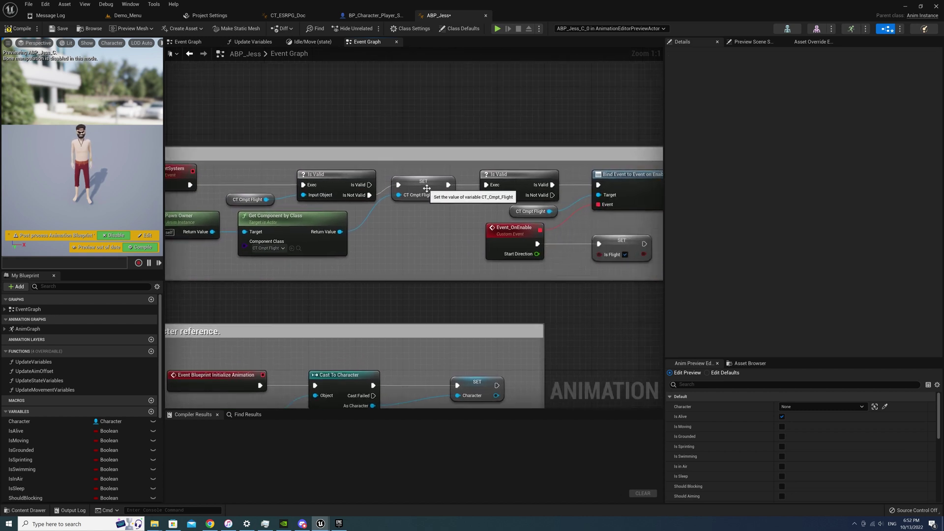
- Create the missing IsFlight variable from the Is Flight SET node
left_click(427, 189)
right_click_drag(604, 247, 468, 222)
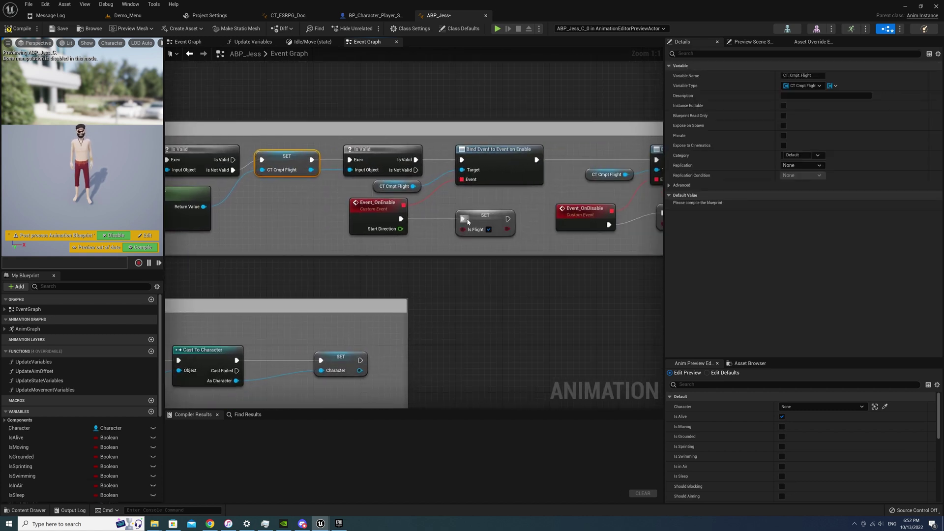
right_click(486, 222)
left_click(508, 235)
right_click_drag(670, 227, 445, 198)
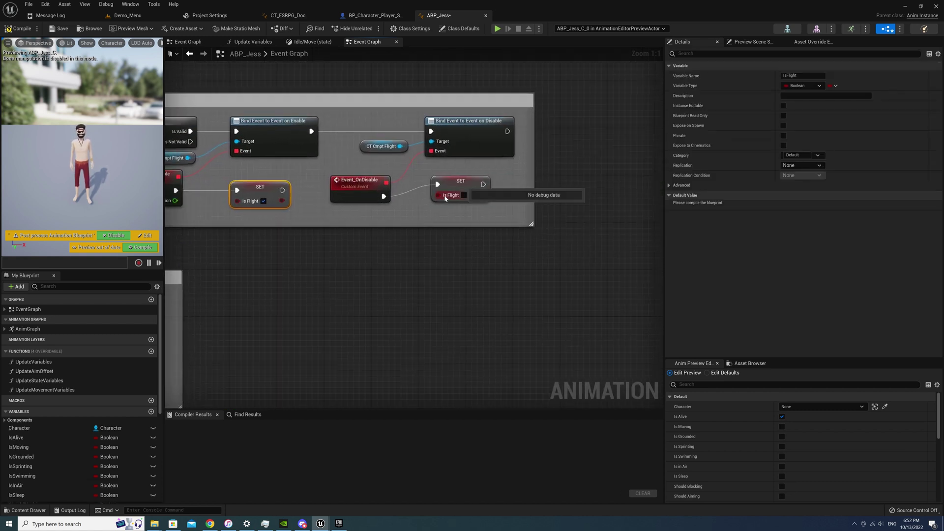
mouse_move(397, 252)
right_mouse_down()
mouse_move(451, 305)
mouse_move(509, 268)
right_mouse_up()
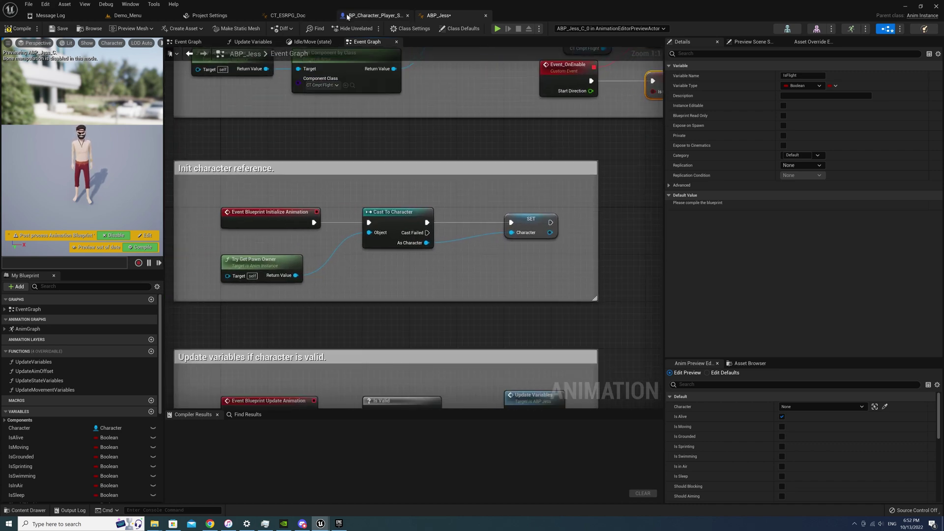
- Copy the Init Flight System node from CT_ESRPG_Doc and place it beside ABP_Jess's SET node
left_click(294, 16)
scroll(329, 278, "up", 4)
left_click_drag(328, 257, 413, 323)
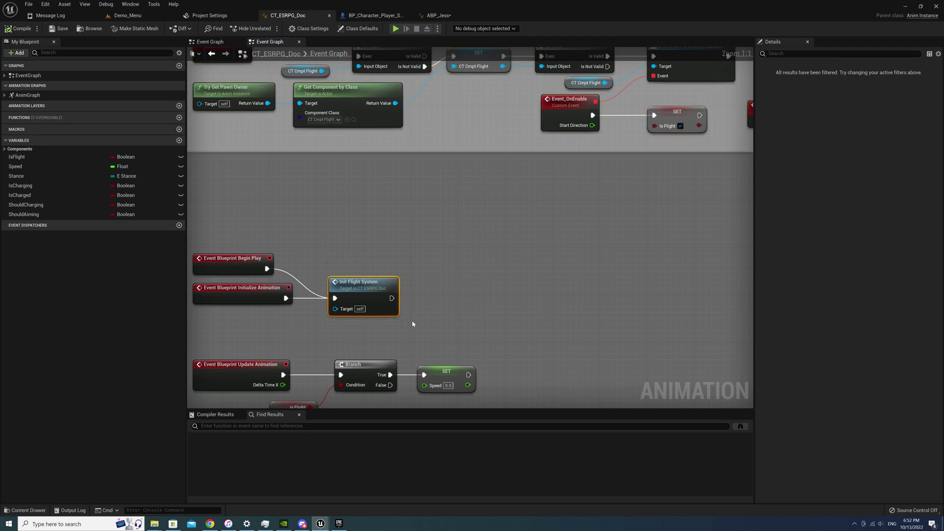
left_click(445, 16)
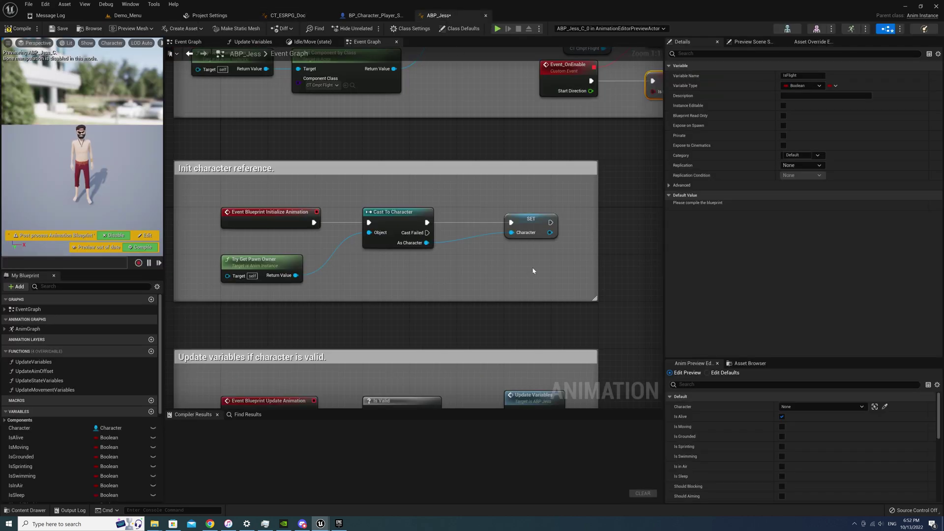
left_click_drag(573, 266, 587, 214)
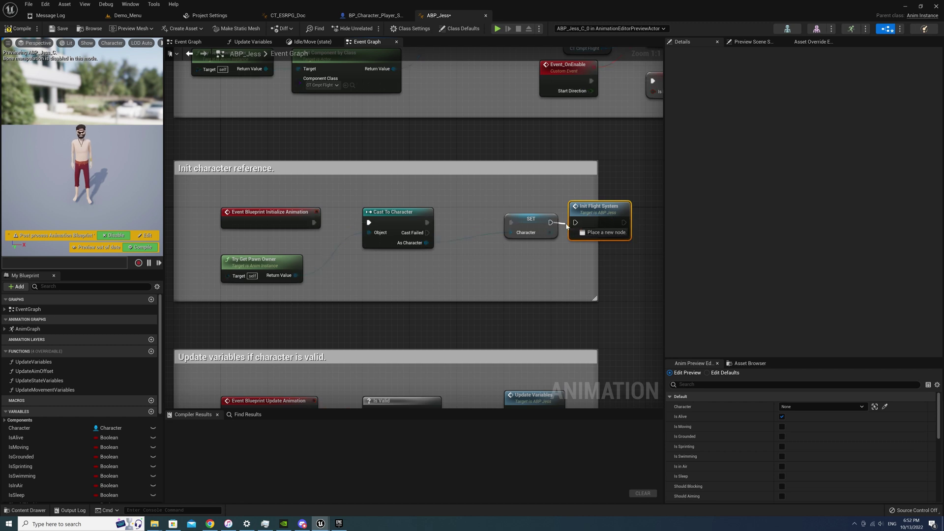
- Add Event Blueprint Begin Play, wire it to Init Flight System, and widen both comment boxes
right_click(502, 192)
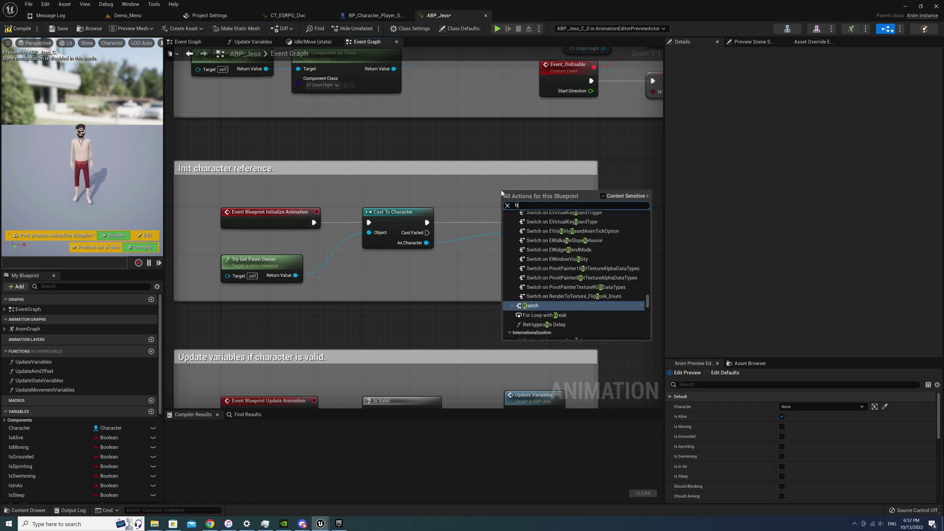
type("beginpl")
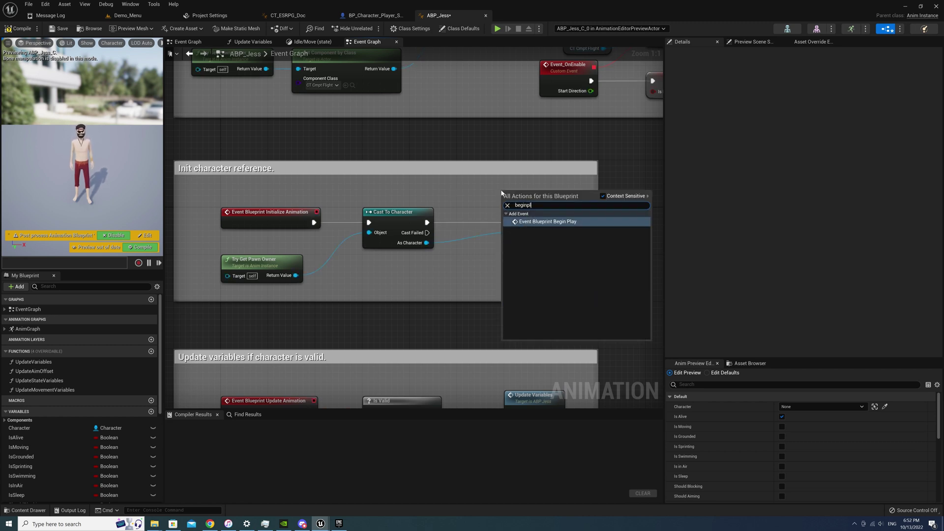
key("Return")
left_click_drag(501, 192, 478, 187)
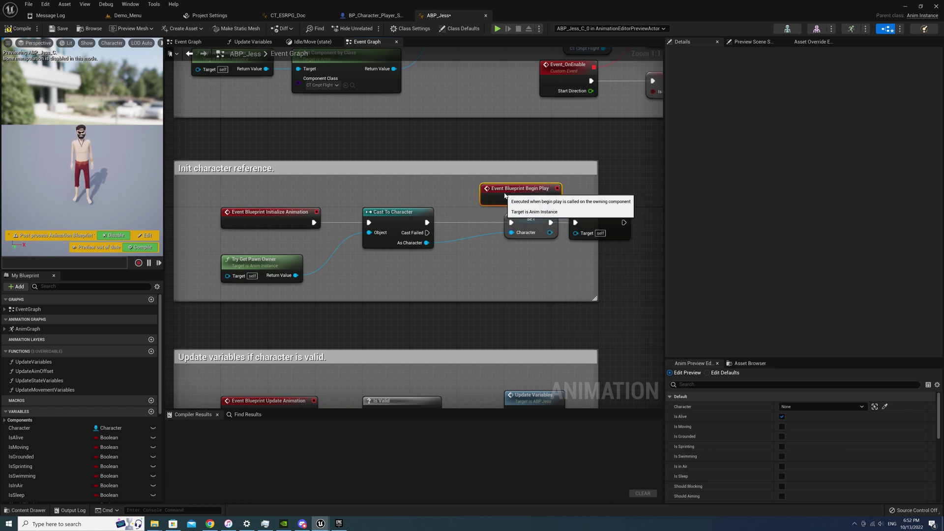
left_click_drag(554, 198, 622, 260)
mouse_move(502, 403)
right_mouse_down()
mouse_move(537, 310)
mouse_move(490, 331)
right_mouse_up()
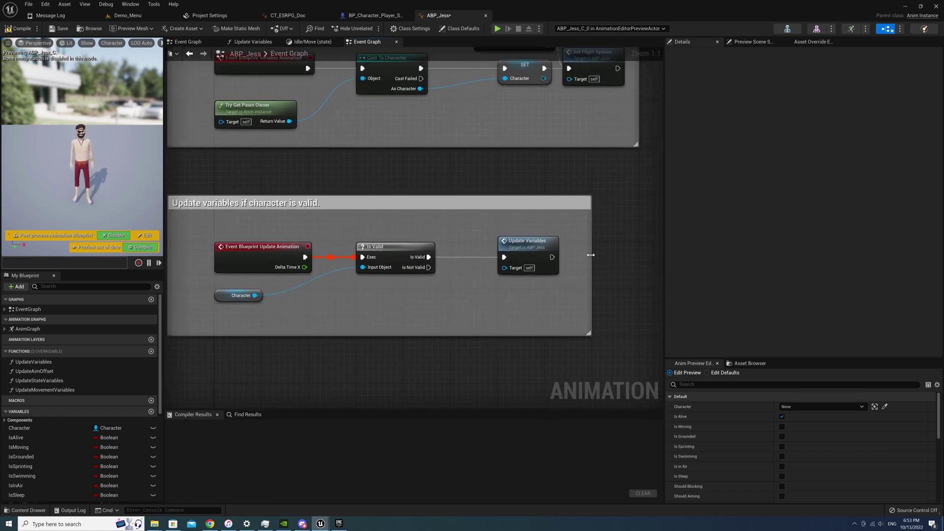
left_click_drag(590, 255, 670, 257)
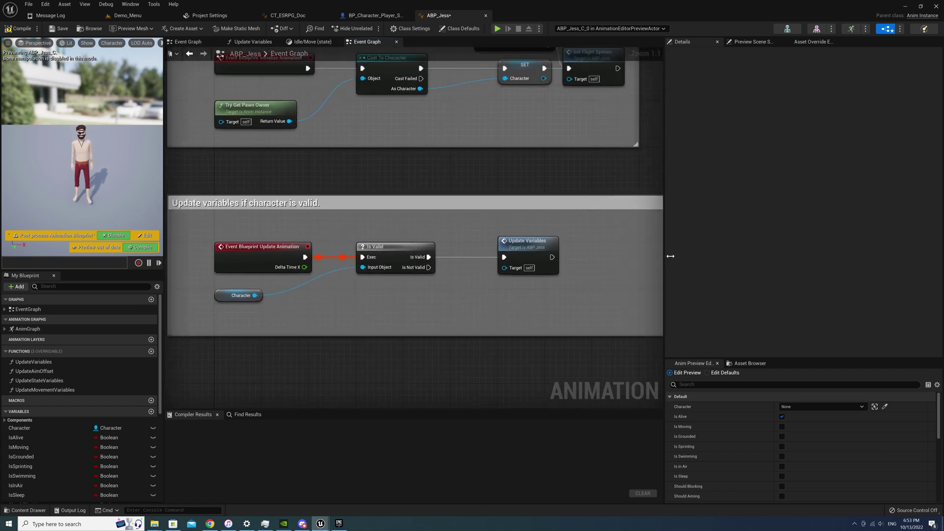
- Paste CT_ESRPG_Doc's IsFlight Branch and SET Speed 0.0 nodes after Update Variables in ABP_Jess, widening the comment
left_click(293, 16)
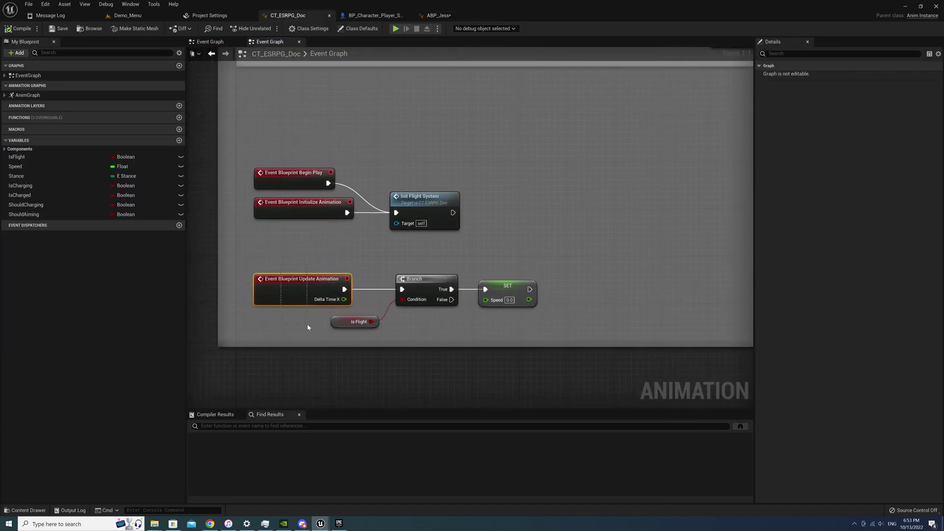
left_click_drag(308, 327, 368, 270)
left_click_drag(563, 331, 563, 330)
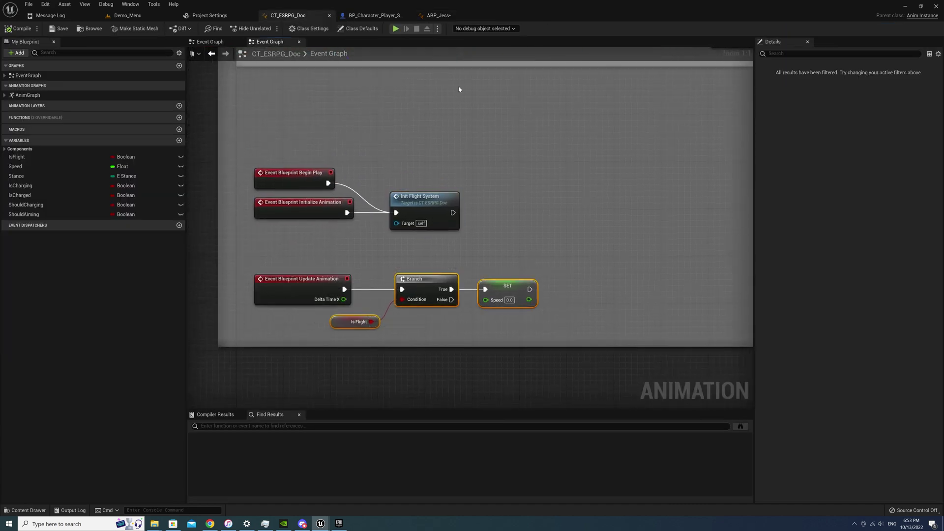
left_click(444, 17)
key("ctrl+v")
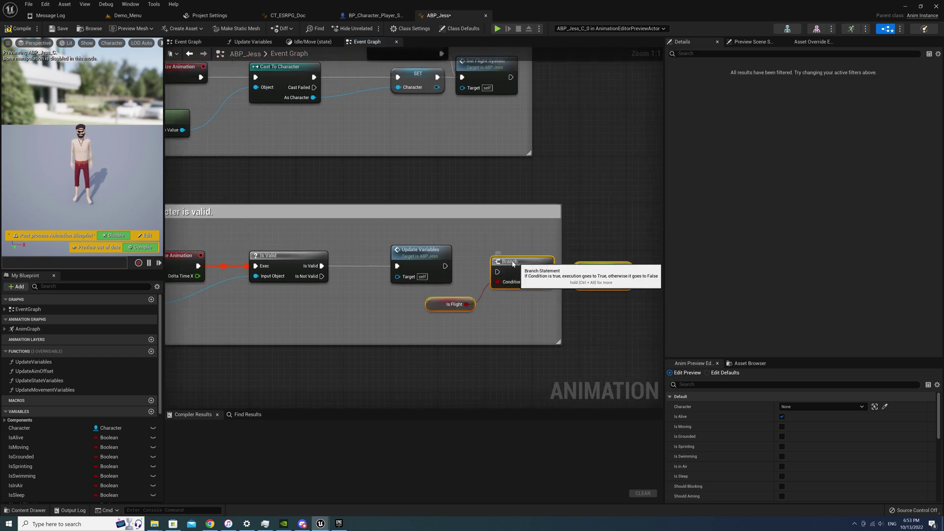
left_click_drag(513, 264, 474, 266)
left_click_drag(560, 297, 642, 298)
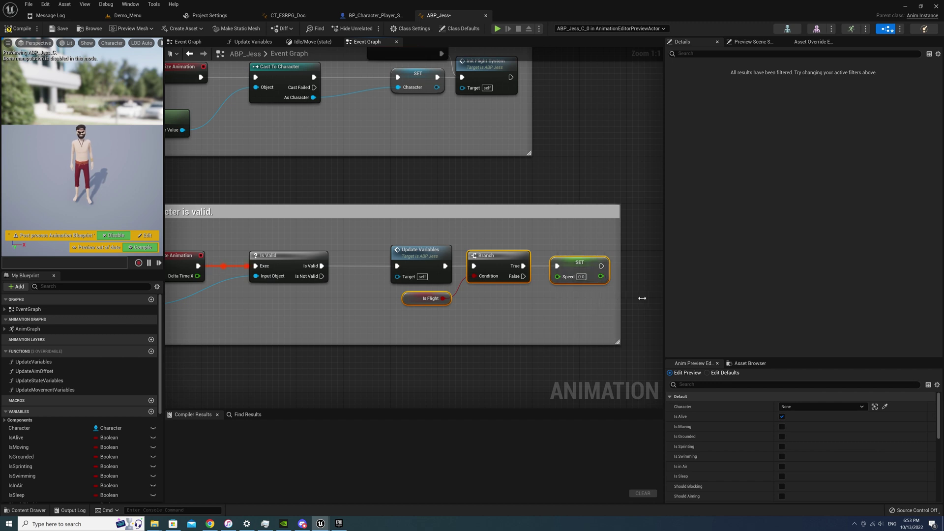
left_click(582, 182)
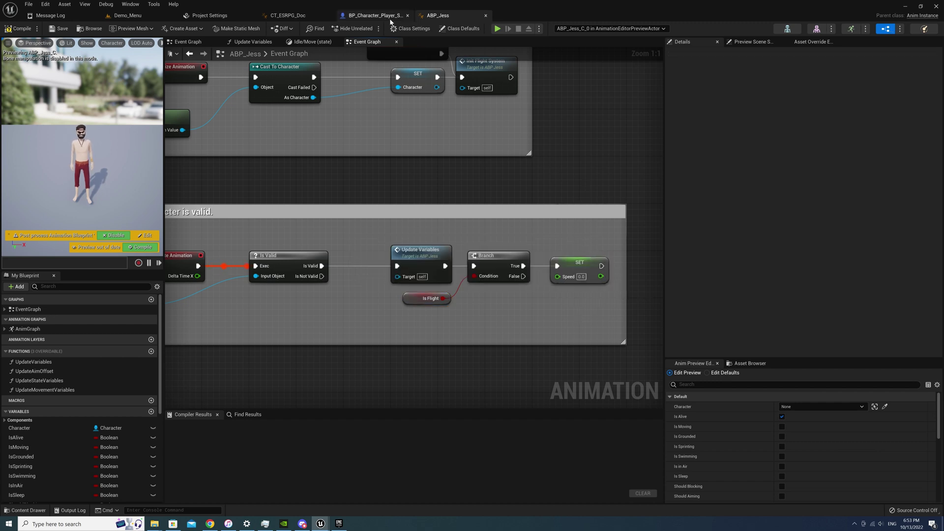
- Paste CT_ESRPG_Doc's 'Copy to ABP_Jess' AnimGraph block into ABP_Jess's AnimGraph beside the full body blends
left_click(302, 20)
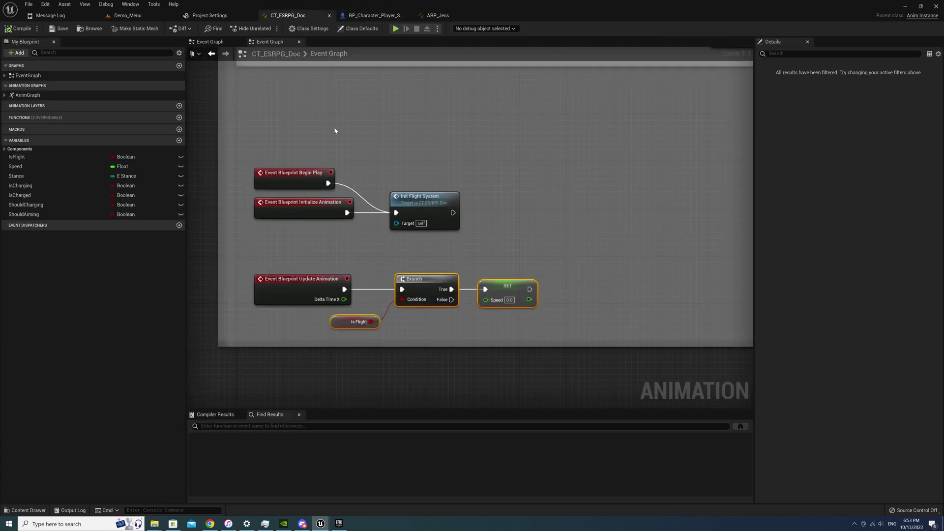
double_click(29, 95)
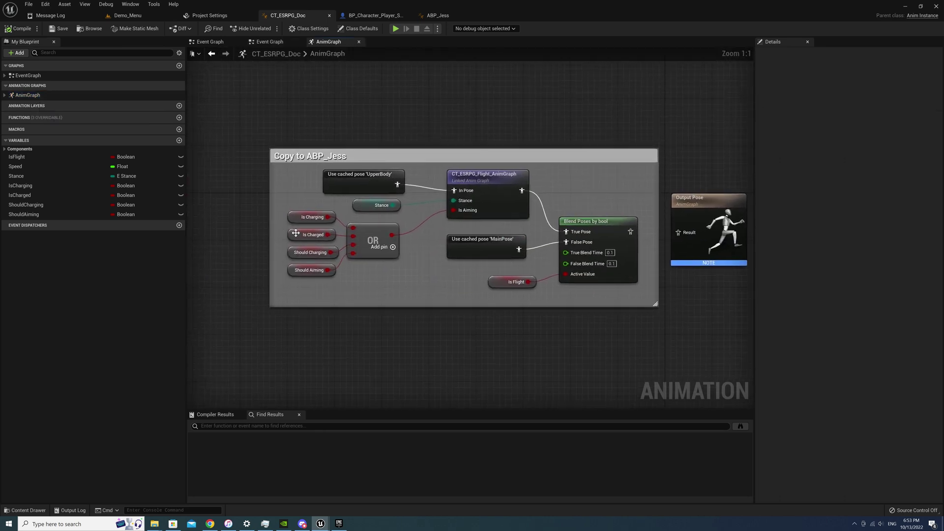
left_click_drag(229, 108, 613, 336)
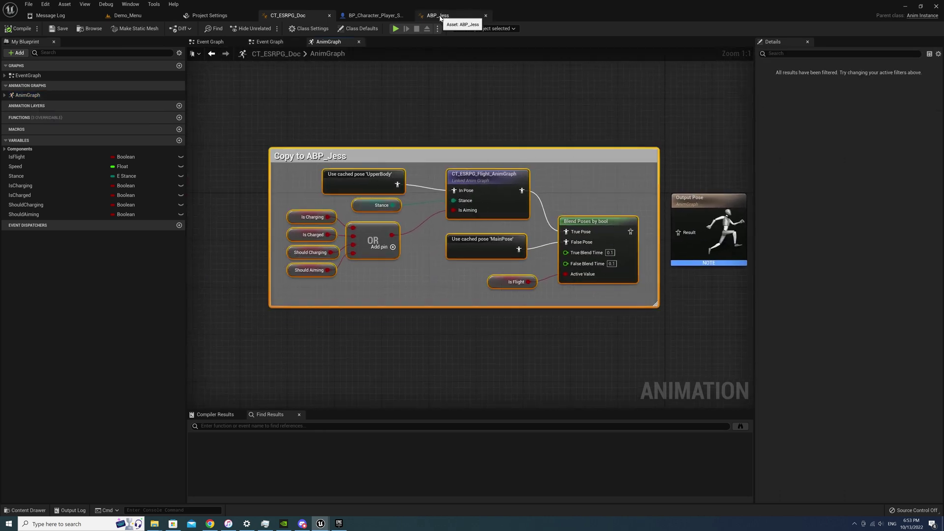
left_click(439, 17)
double_click(61, 329)
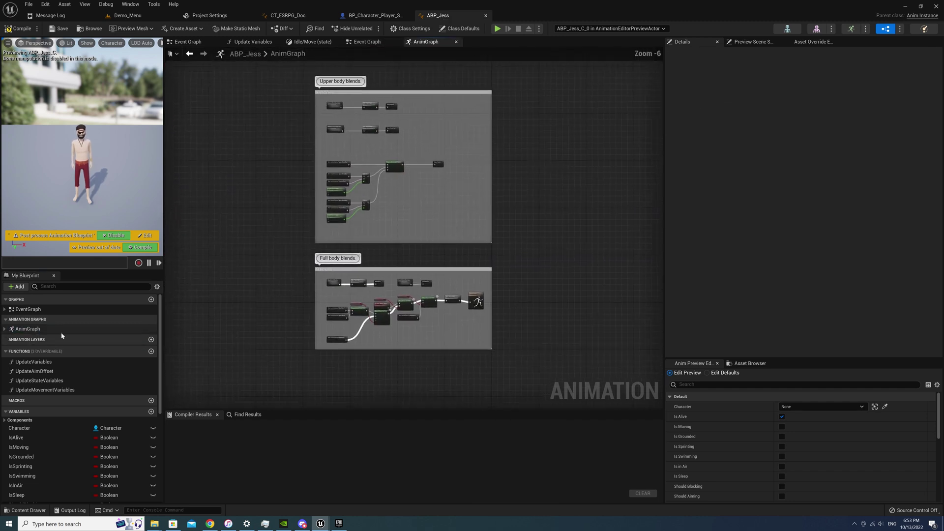
scroll(463, 334, "up", 6)
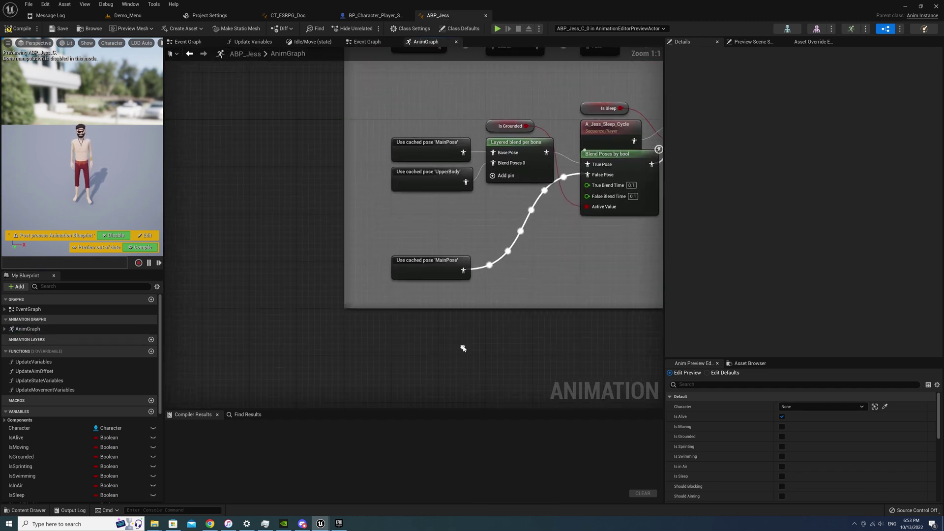
right_click_drag(466, 334, 518, 329)
left_click_drag(482, 263, 279, 219)
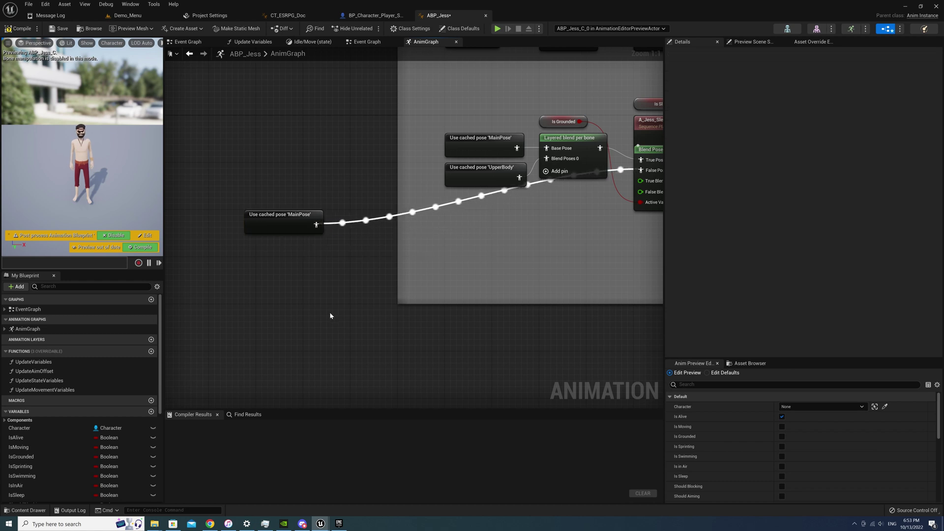
key("ctrl+v")
- Position and enlarge the pasted block, then move the flight nodes out of its comment
left_click(467, 262)
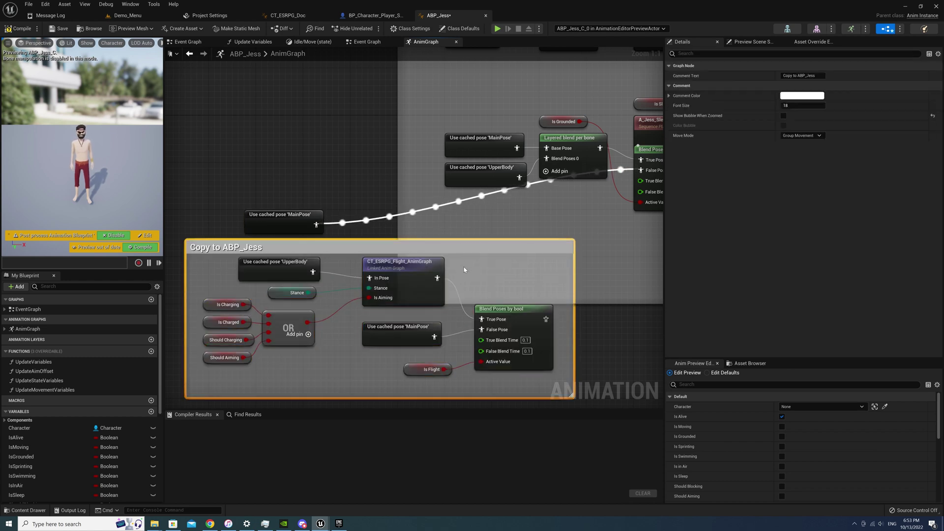
mouse_move(370, 247)
left_mouse_down()
mouse_move(311, 259)
mouse_move(400, 329)
left_mouse_up()
right_click_drag(253, 374, 237, 305)
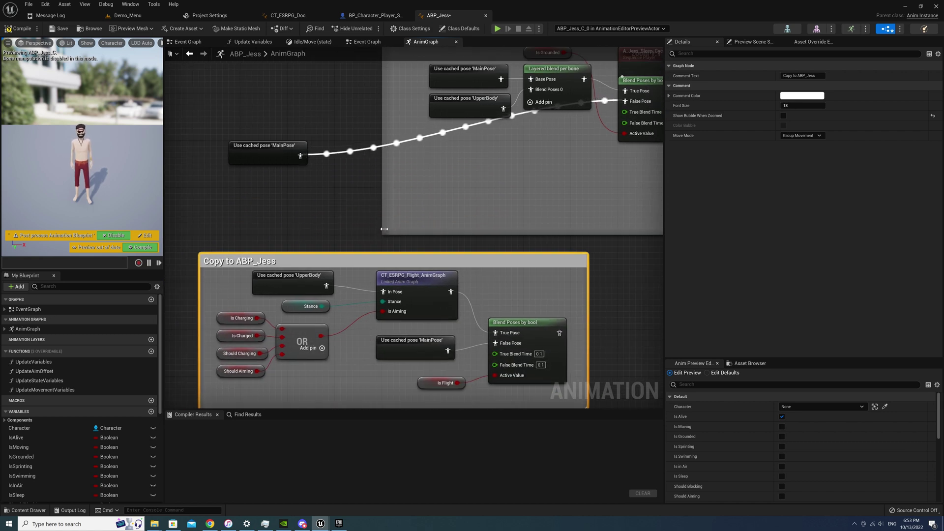
left_click_drag(384, 229, 167, 336)
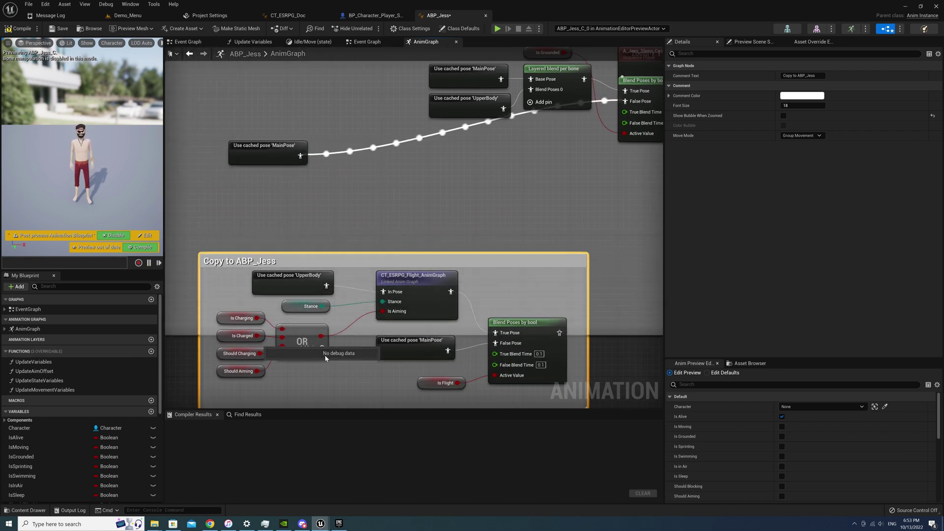
right_click_drag(325, 357, 335, 308)
left_click_drag(553, 349, 234, 232)
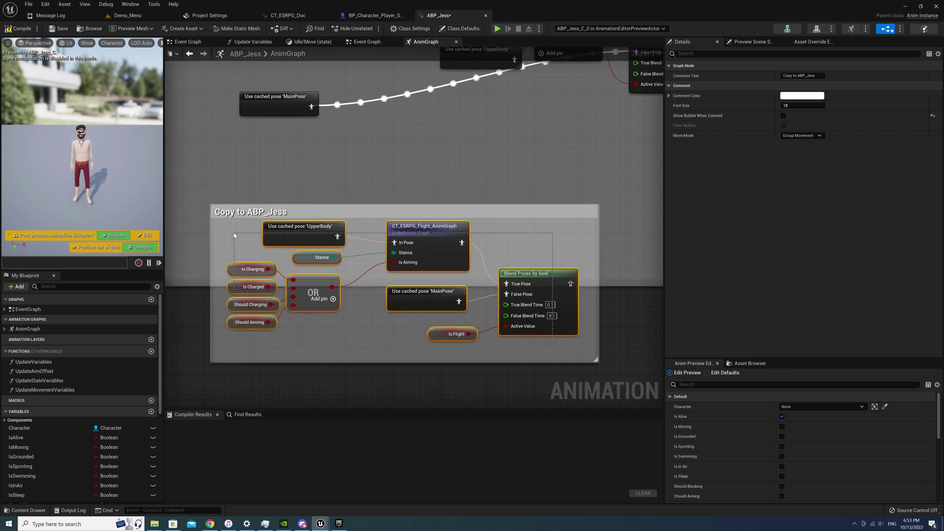
right_click_drag(437, 212, 416, 316)
key("ctrl+z")
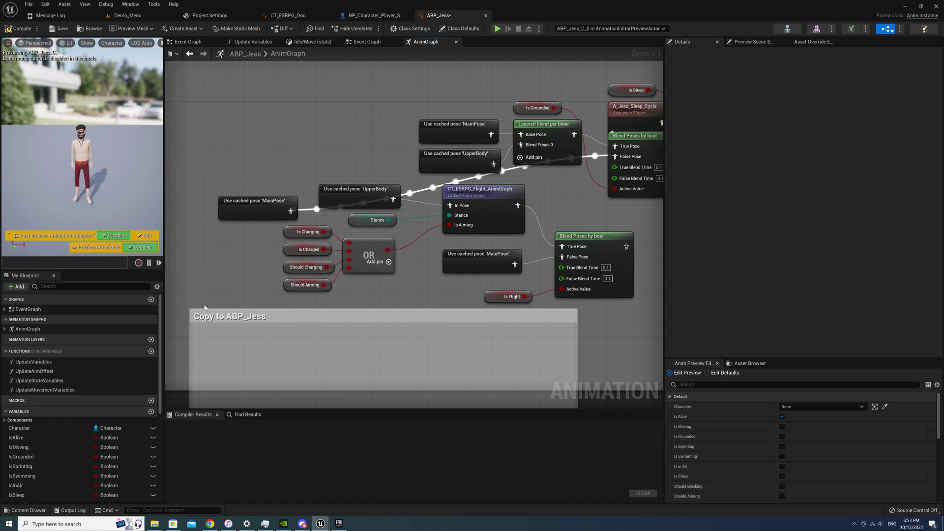
- Delete the empty comment and extra MainPose node, and wire the flight blend into the next blend
left_click(503, 328)
key("Delete")
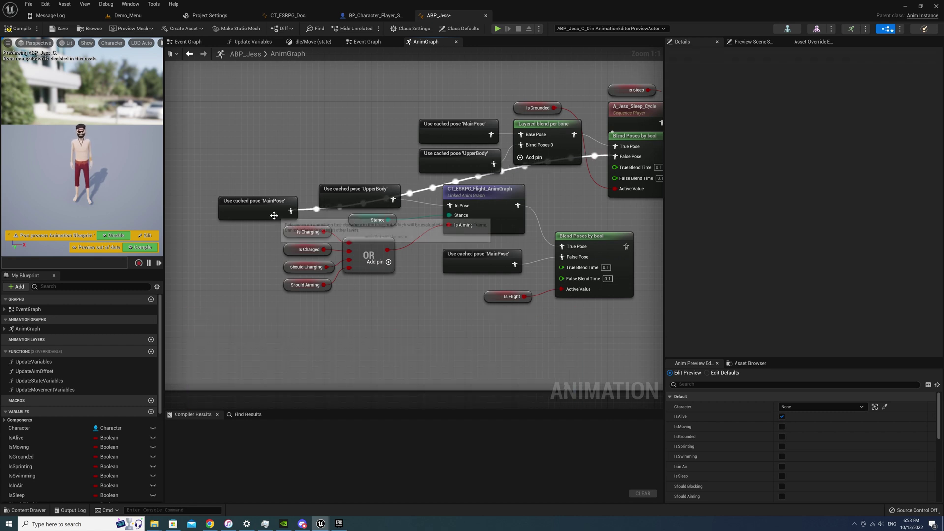
left_click(256, 209)
key("Delete")
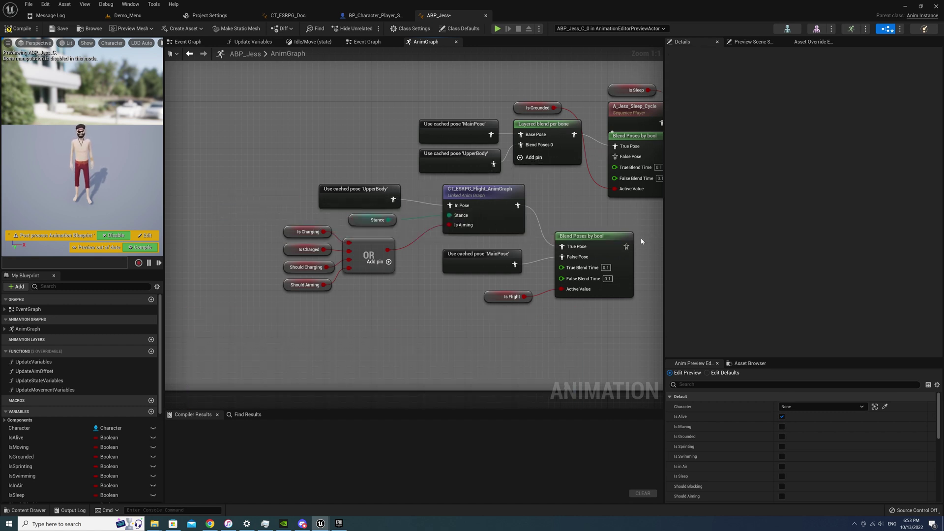
left_click_drag(626, 250, 621, 217)
- Tidy the flight blend nodes, lining up the Blend Poses by bool node
left_click_drag(282, 202, 584, 300)
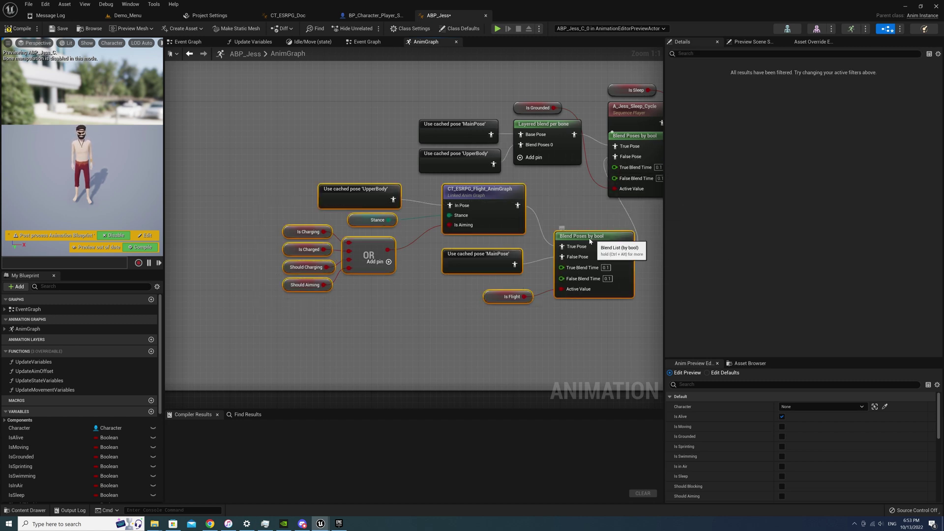
mouse_move(588, 239)
left_mouse_down()
mouse_move(505, 221)
mouse_move(499, 245)
left_mouse_up()
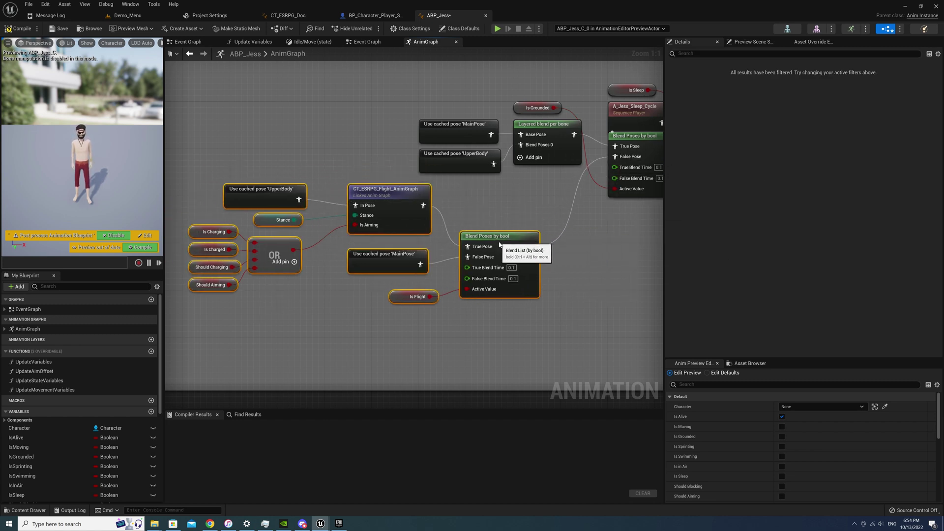
left_click(492, 237)
left_click_drag(492, 236, 492, 231)
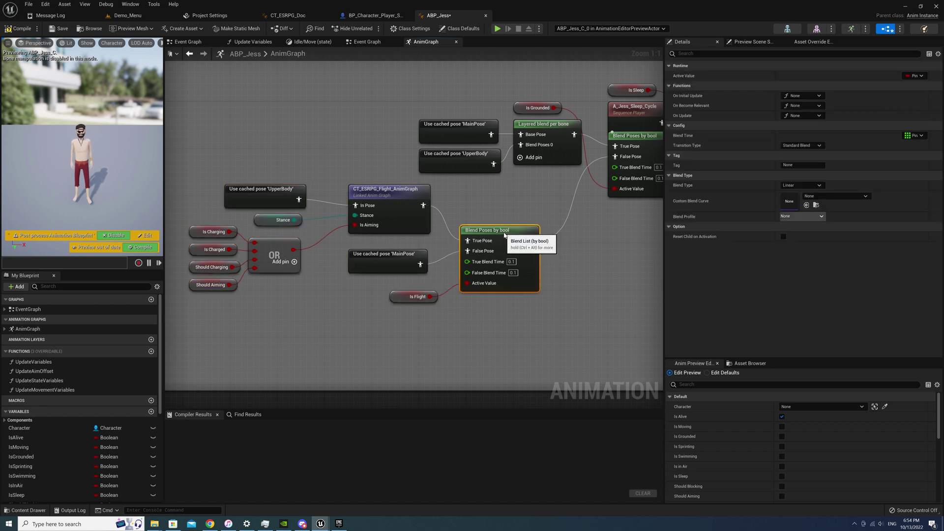
left_click(501, 193)
right_click_drag(502, 192, 501, 213)
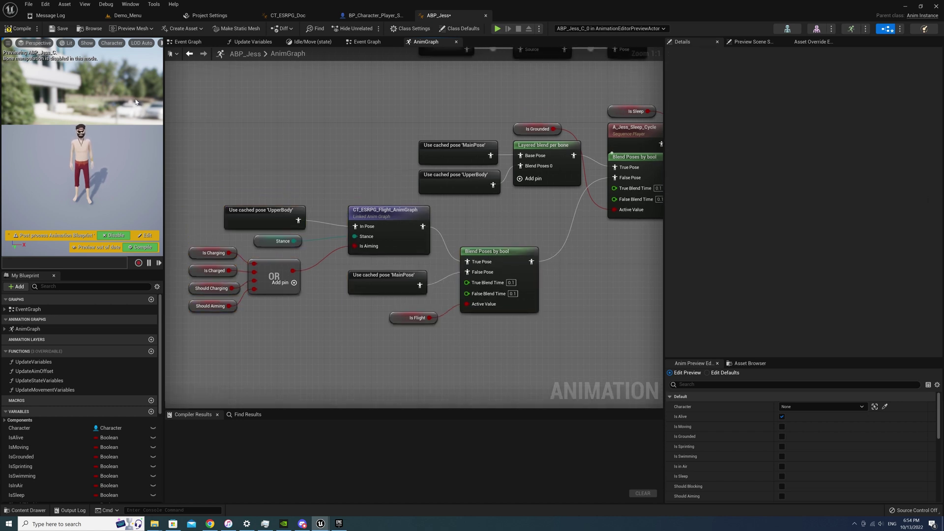
- Compile ABP_Jess and show the CT_FlightSystem folder in the Demo_Menu level editor
left_click(22, 31)
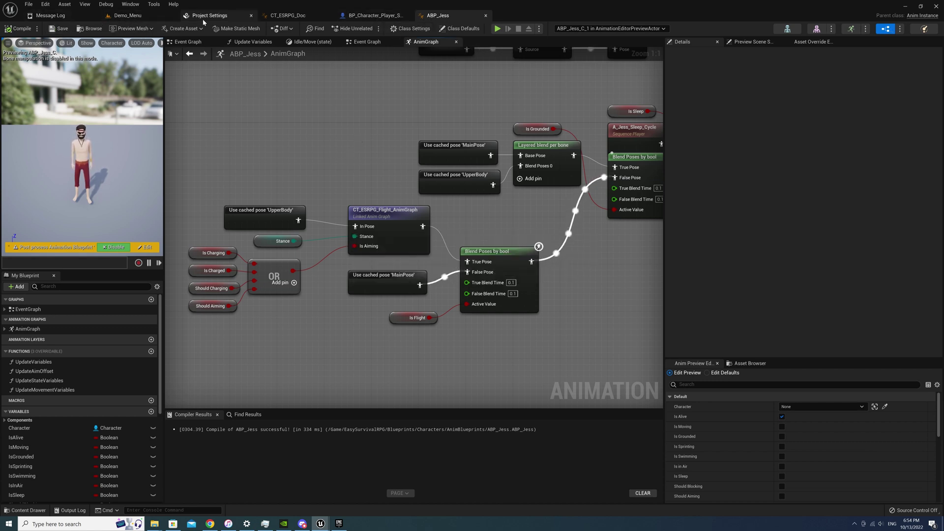
left_click(128, 17)
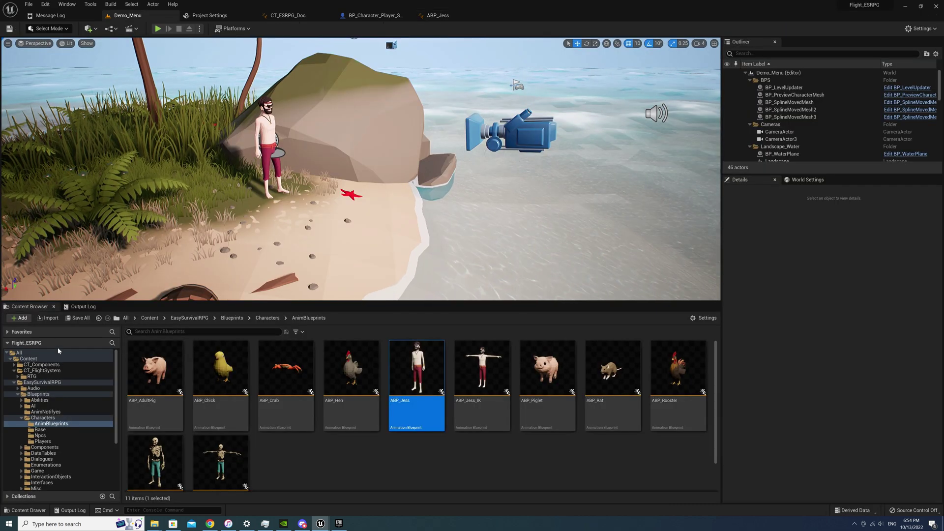
left_click(42, 370)
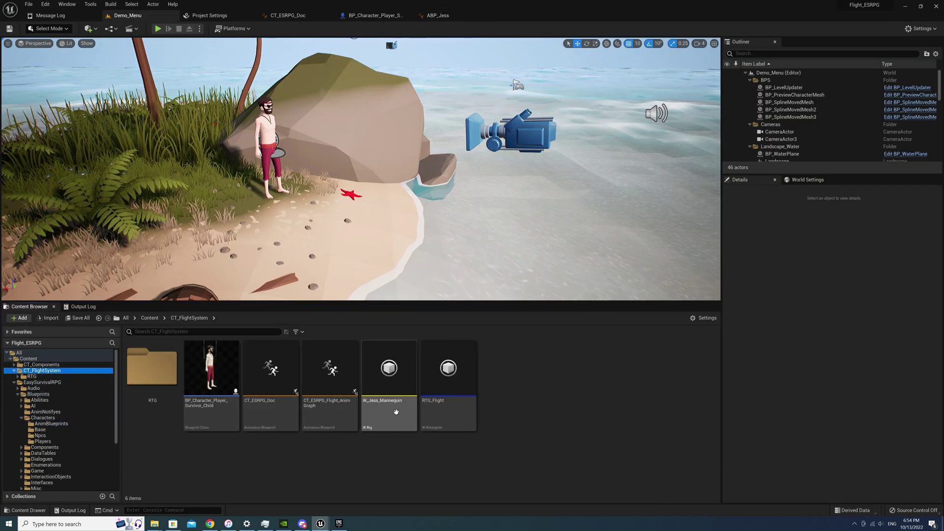
- Open the survivor child character Blueprint from CT_FlightSystem
left_click(448, 379)
left_click(215, 375)
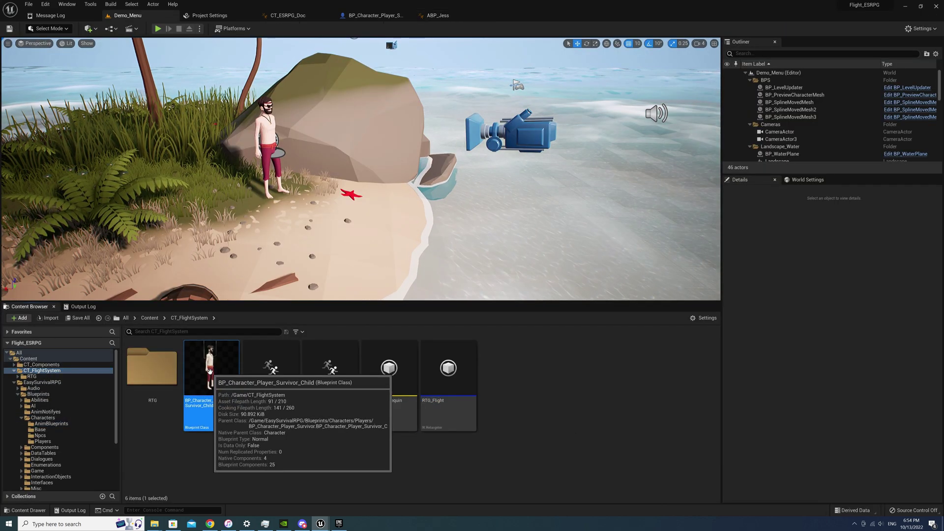
double_click(215, 376)
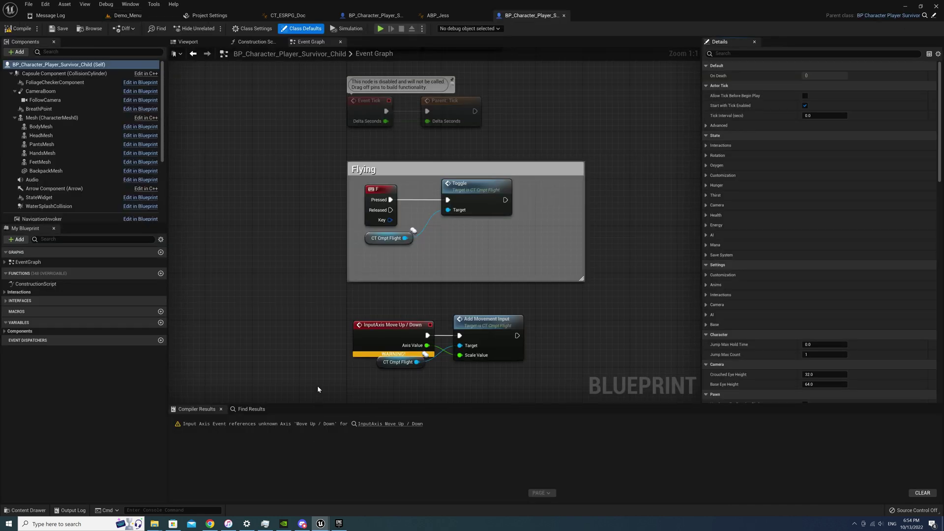
left_click(480, 364)
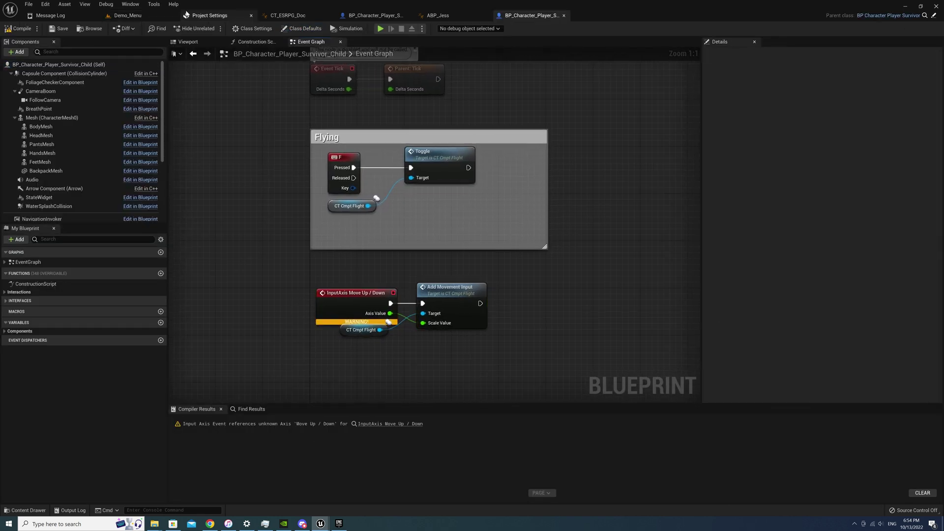
- Add a new 'Move Up / Down' axis mapping in Project Settings > Input
left_click(46, 5)
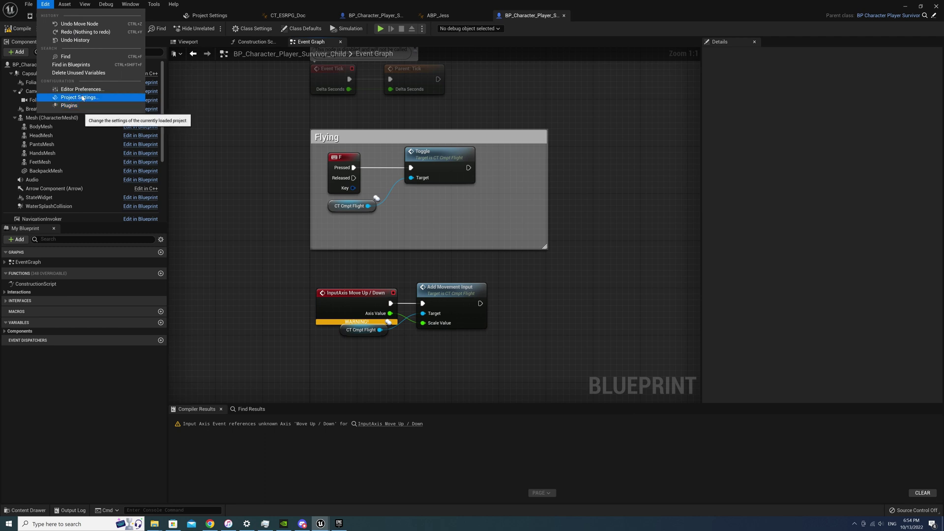
left_click(78, 97)
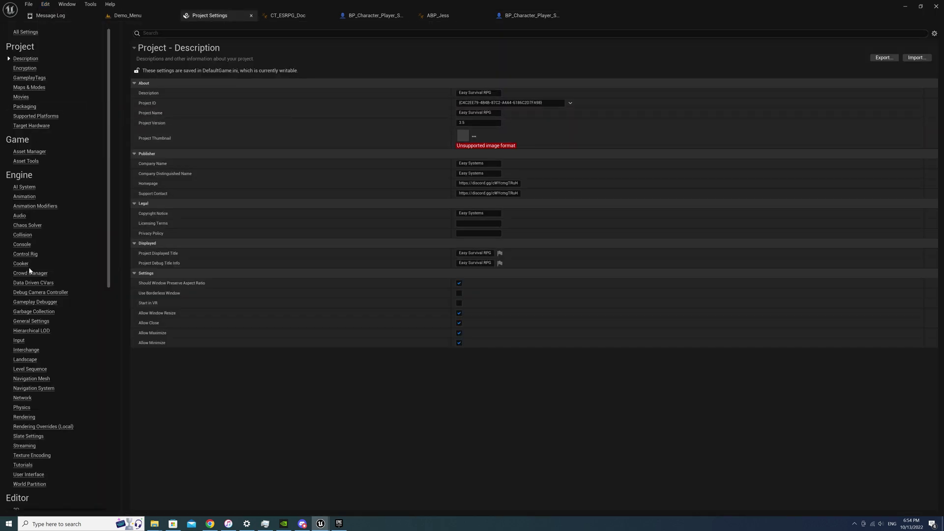
left_click(19, 342)
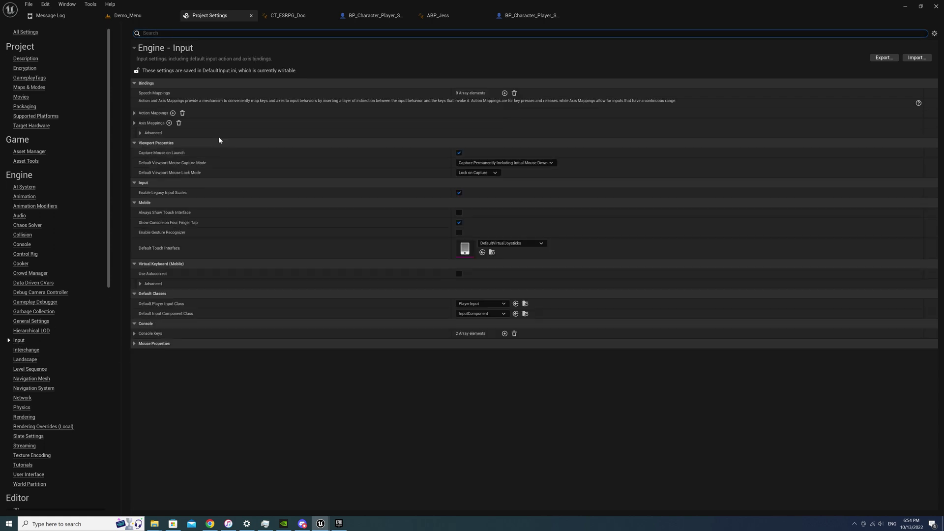
left_click(134, 123)
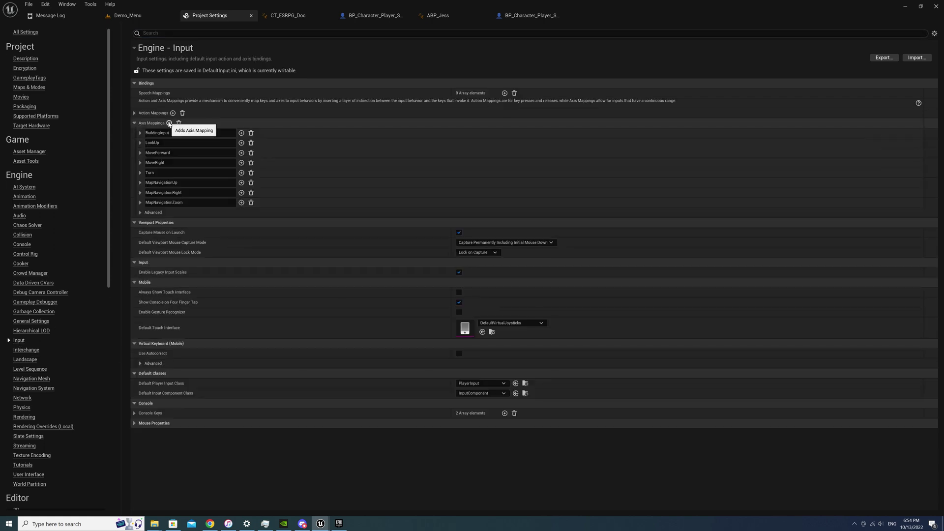
left_click(169, 123)
type("Move Up / Down")
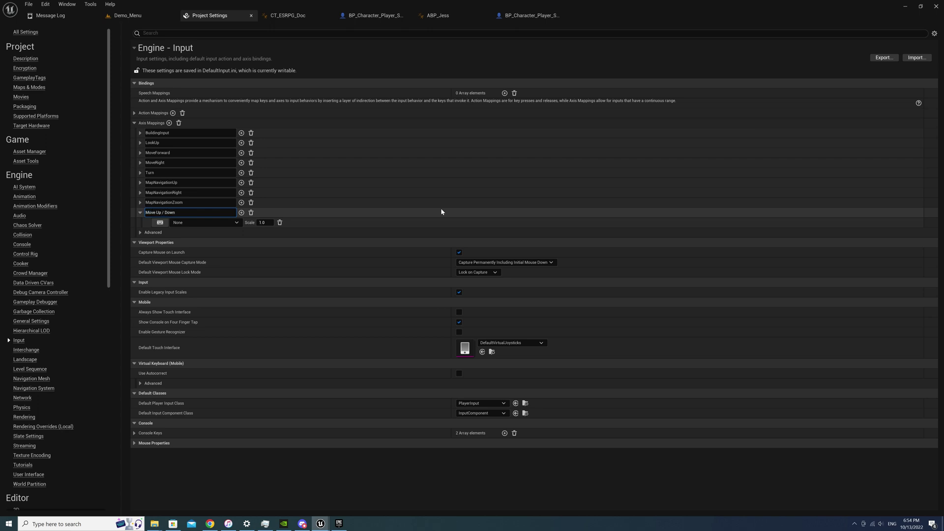
- Bind Space Bar at scale 1.0 and Q at scale -1.0 to Move Up / Down
left_click(201, 222)
type("space")
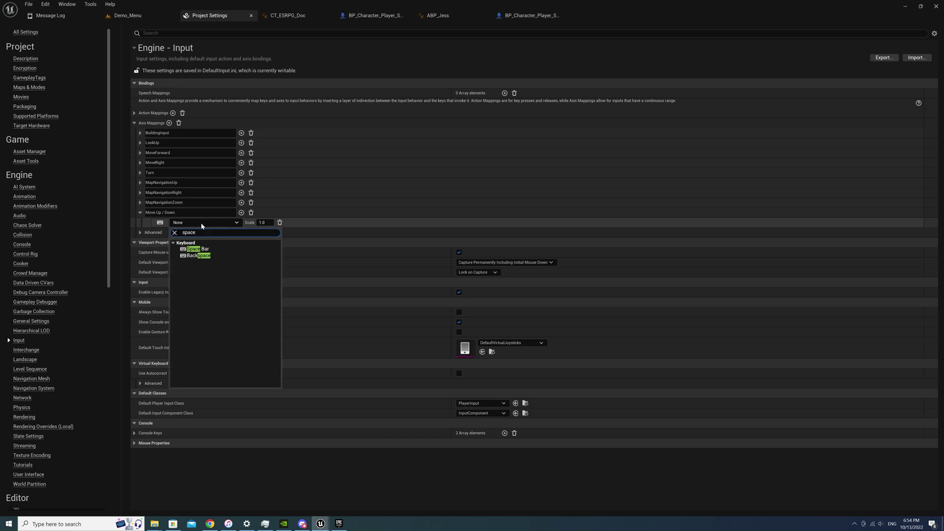
left_click(205, 252)
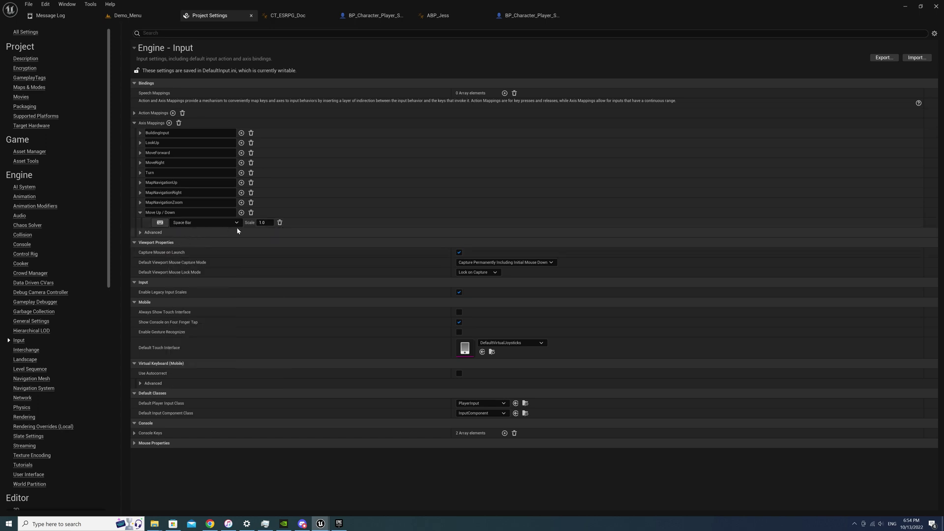
left_click(241, 213)
left_click(201, 233)
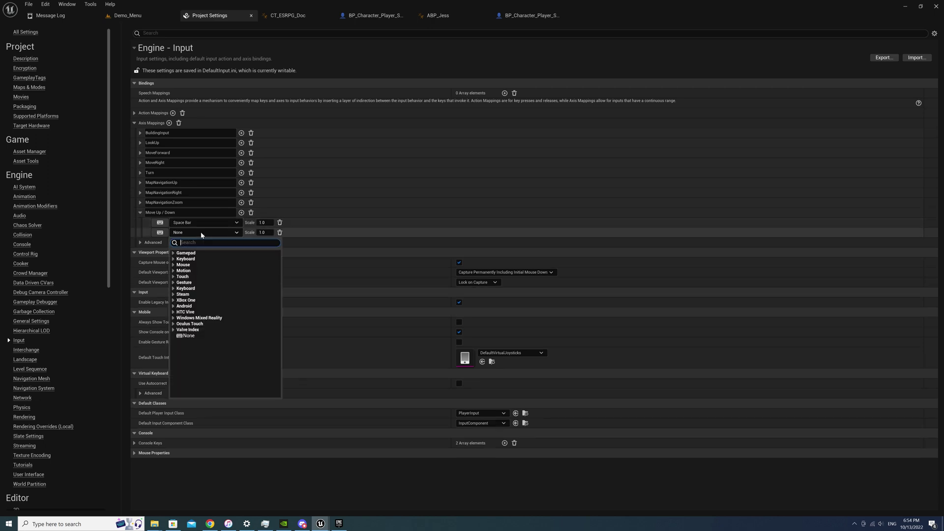
type("q")
left_click(205, 262)
key("Tab")
type("-1")
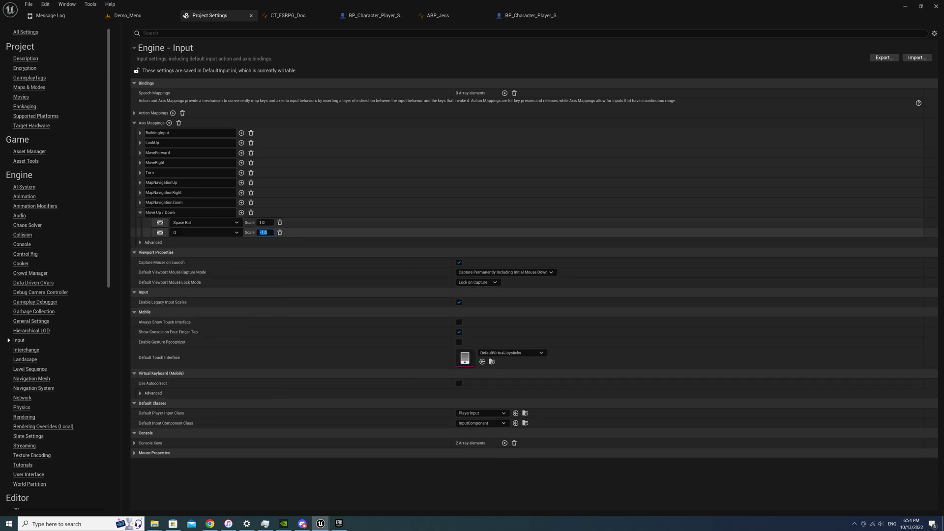
left_click(292, 217)
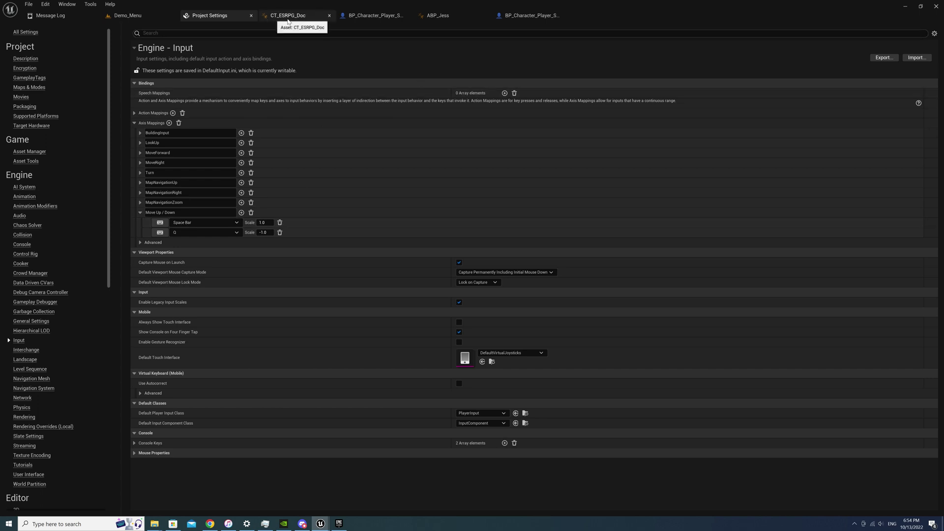
- Recompile the child Blueprint and compare its CT_Cmpt_Flight component with the parent's
left_click(531, 15)
left_click(22, 28)
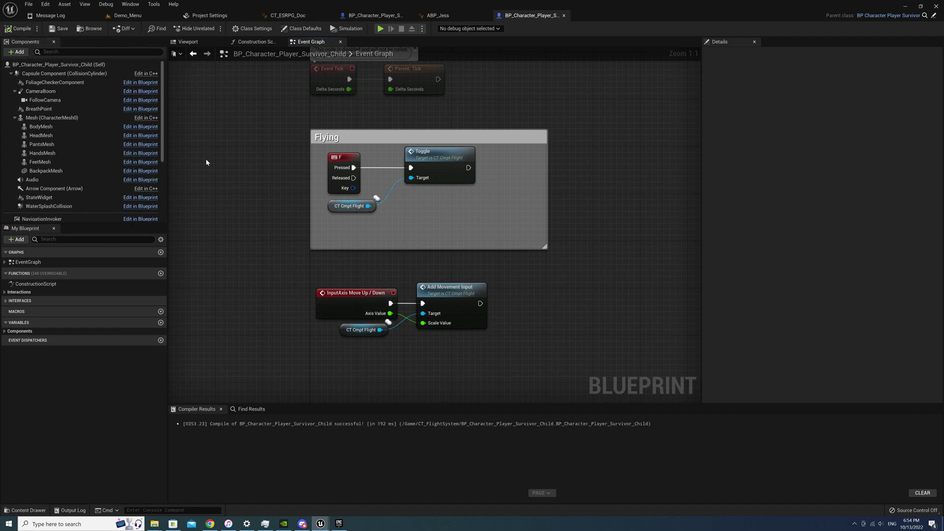
right_click_drag(221, 168, 252, 174)
scroll(76, 194, "down", 5)
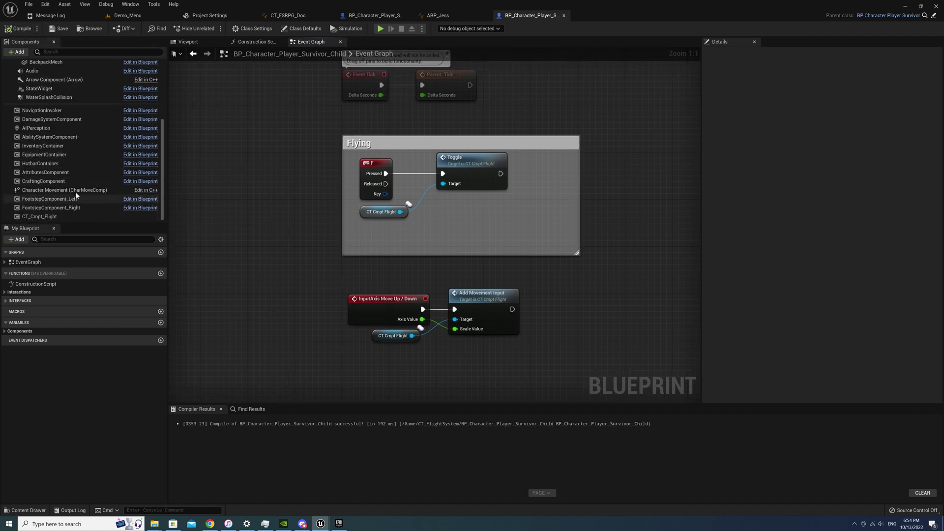
left_click(57, 217)
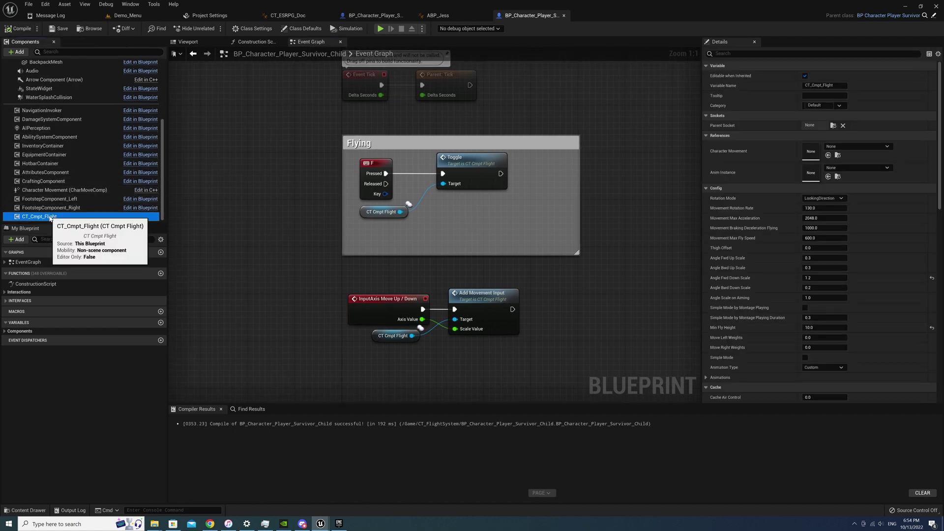
left_click(374, 15)
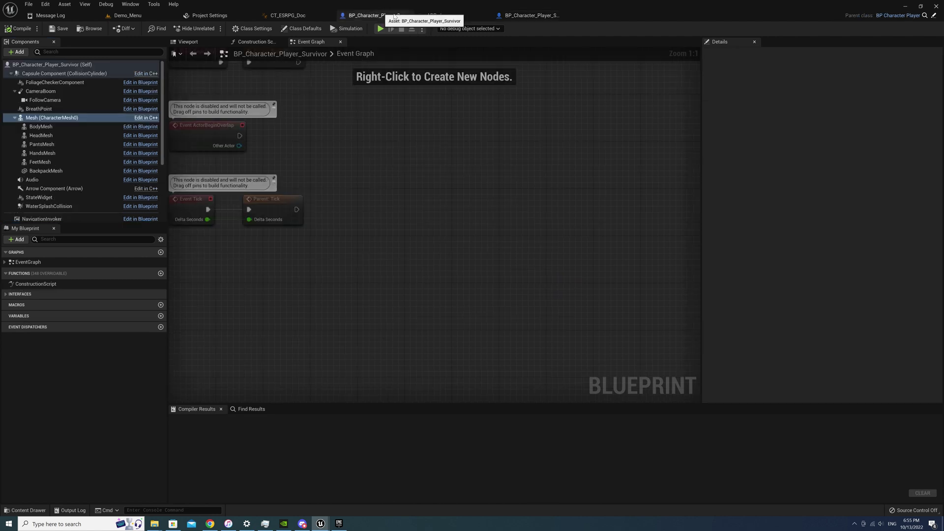
scroll(98, 196, "down", 5)
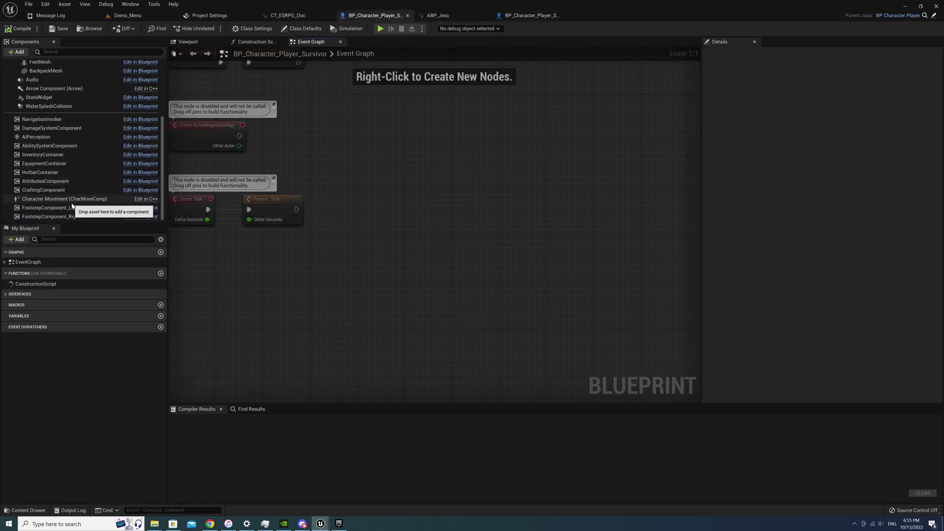
left_click(109, 216)
left_click(104, 222)
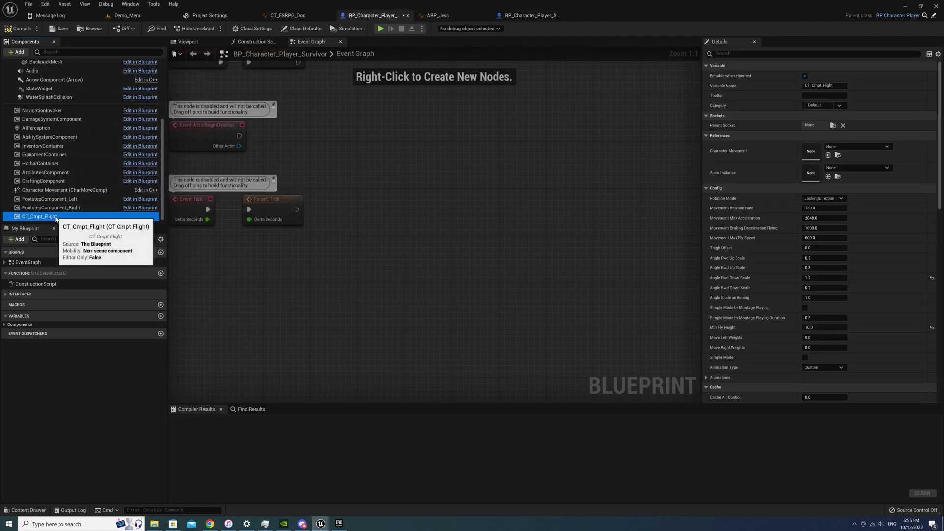
left_click(532, 19)
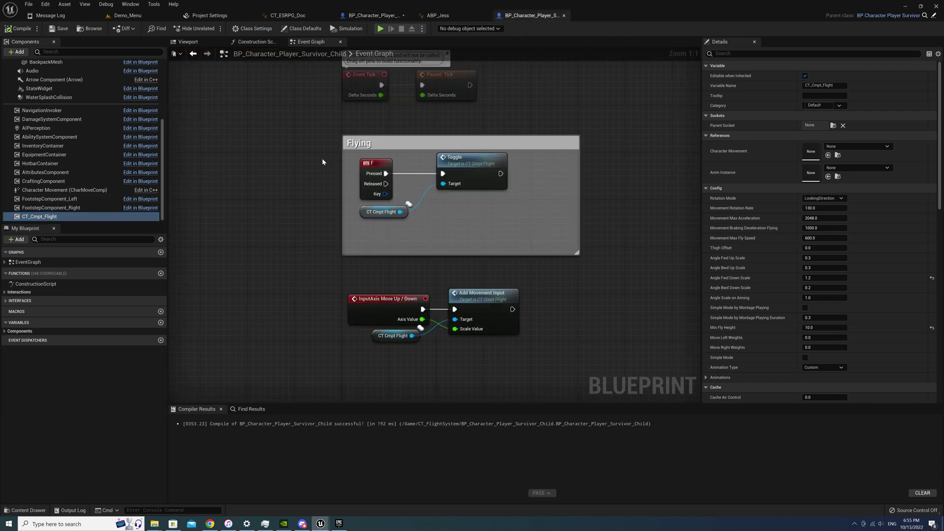
- Extend the Flying comment over the movement nodes and select the whole group
left_click_drag(304, 168, 581, 338)
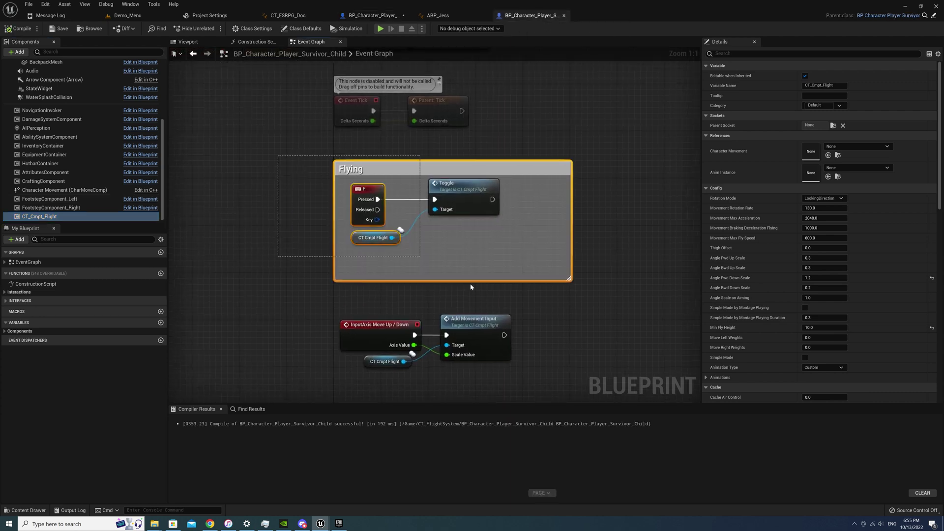
left_click(581, 338)
right_click_drag(451, 277, 442, 218)
left_click_drag(443, 222, 471, 359)
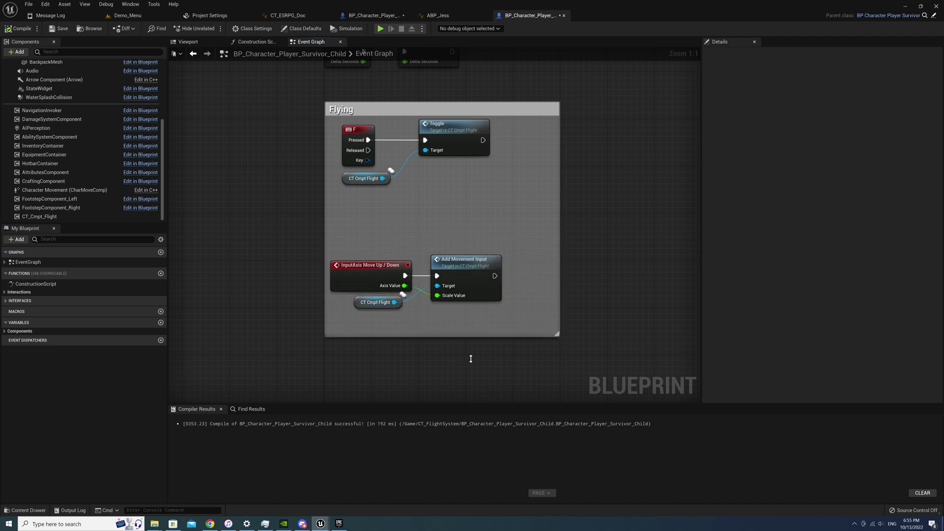
left_click_drag(282, 86, 579, 309)
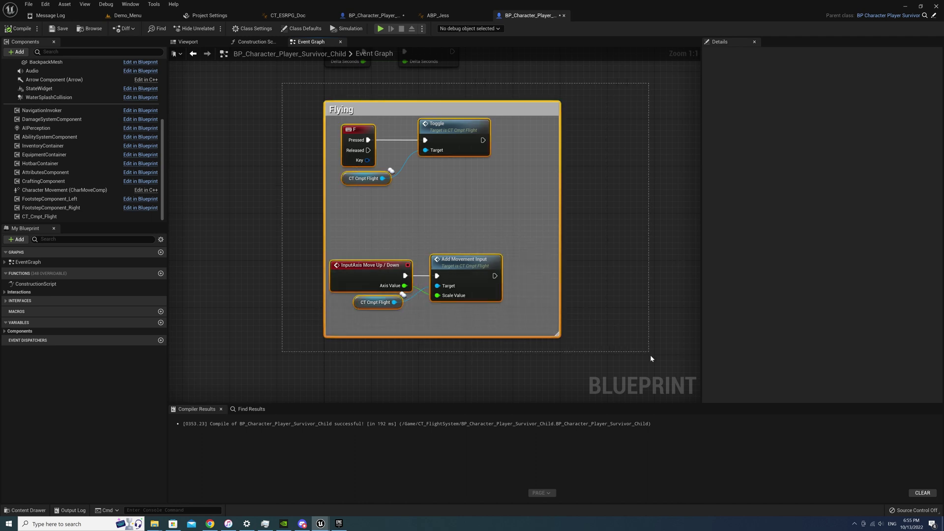
left_click_drag(651, 356, 546, 296)
- Paste the Flying group into BP_Character_Player_Survivor's Event Graph and compile it
left_click(373, 15)
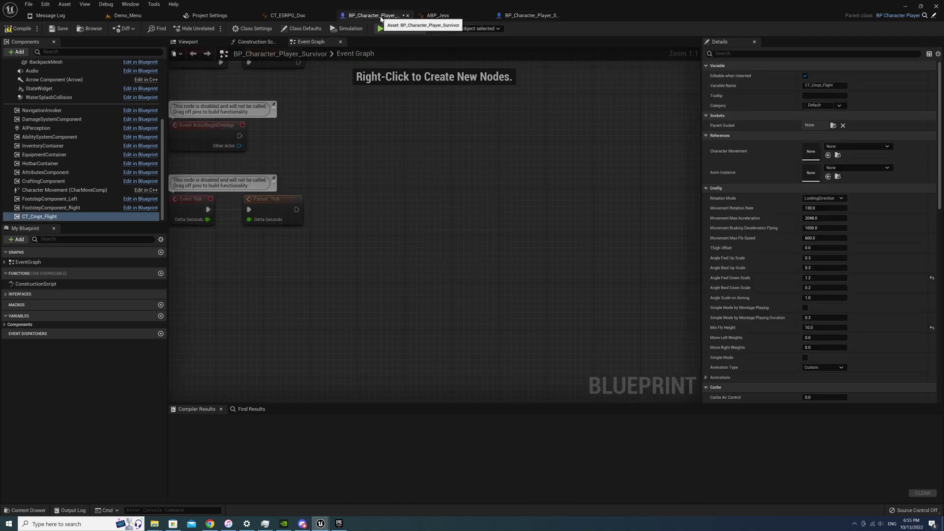
key("ctrl+v")
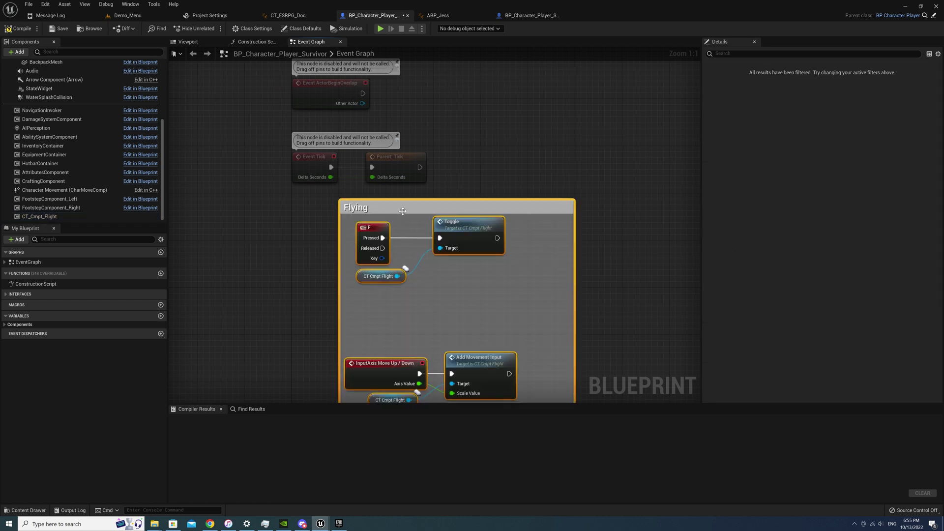
left_click_drag(403, 211, 355, 228)
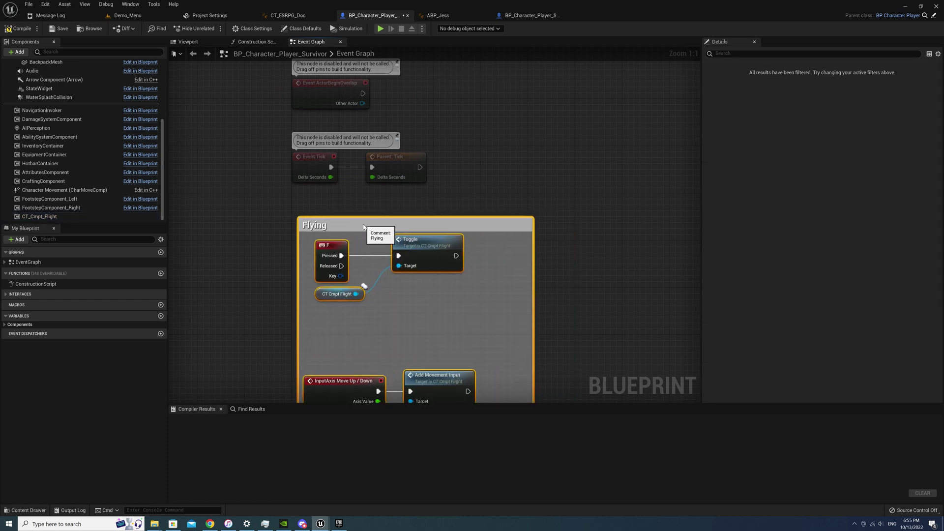
left_click(17, 31)
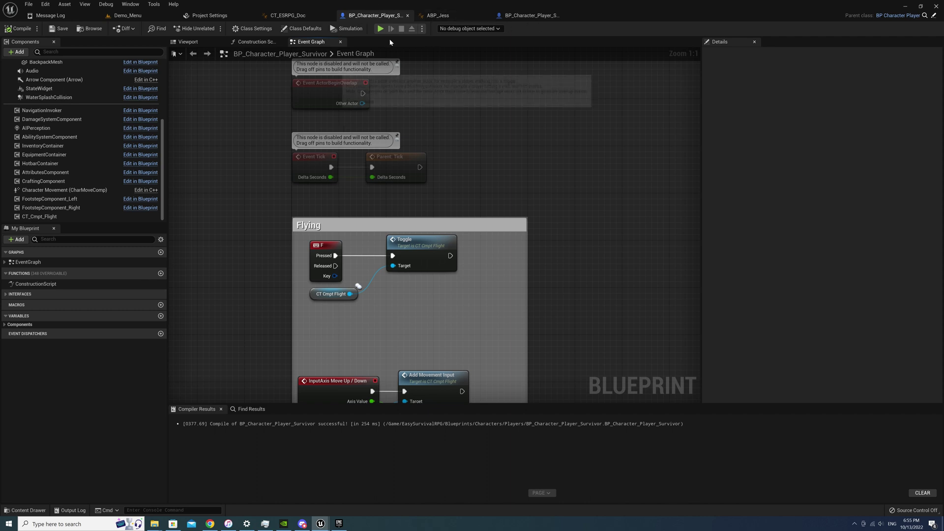
- Override the Try Jump function in BP_Character_Player_Survivor, after checking the child's TryJump
left_click(531, 15)
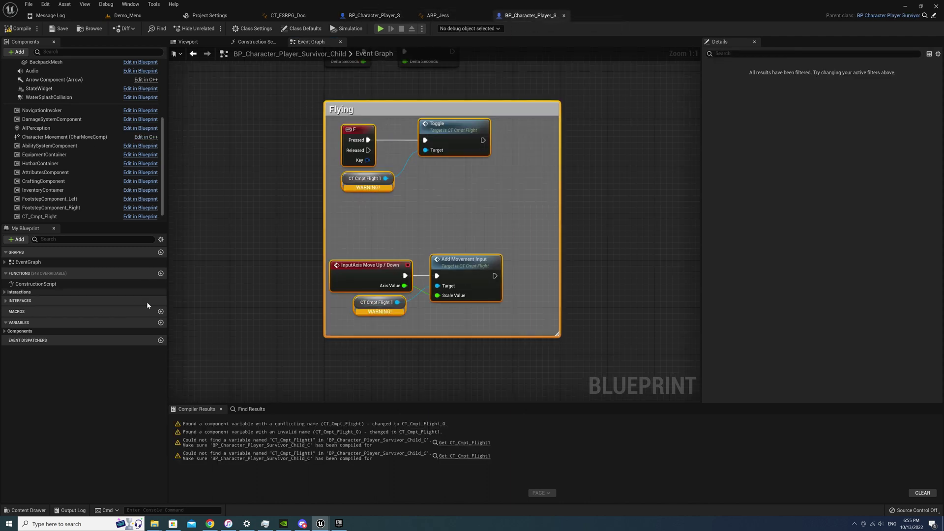
left_click(37, 292)
double_click(31, 299)
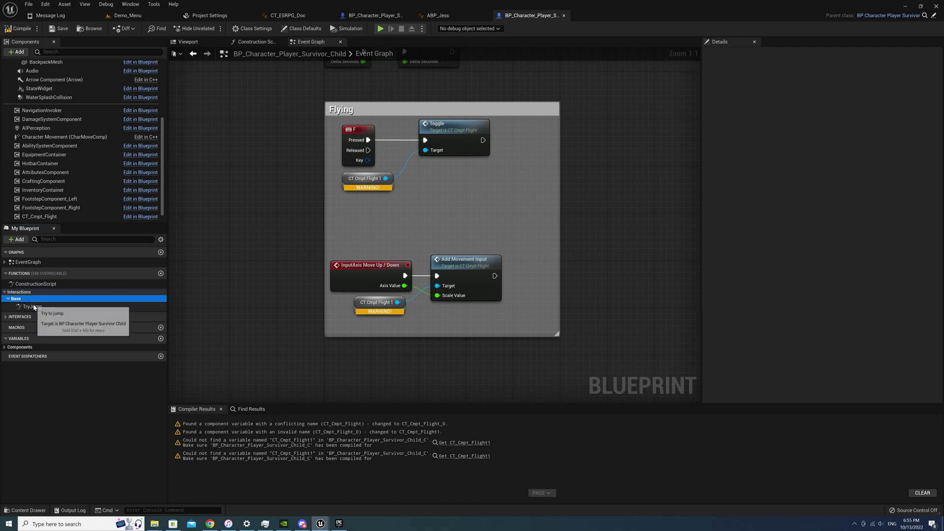
double_click(27, 307)
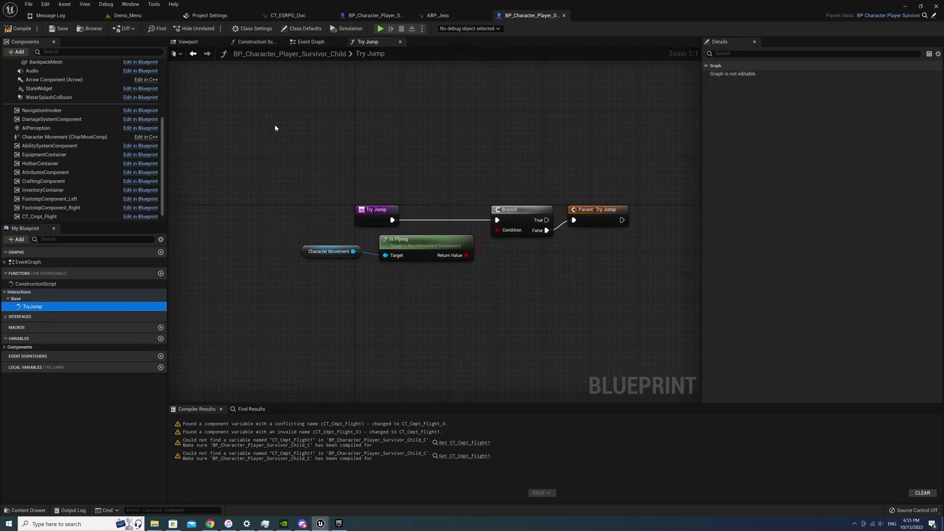
left_click(378, 16)
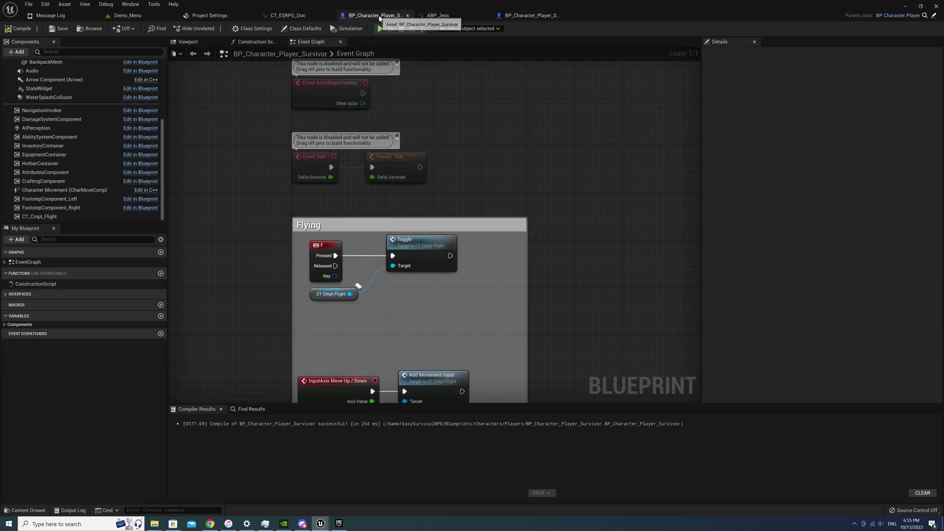
left_click(132, 274)
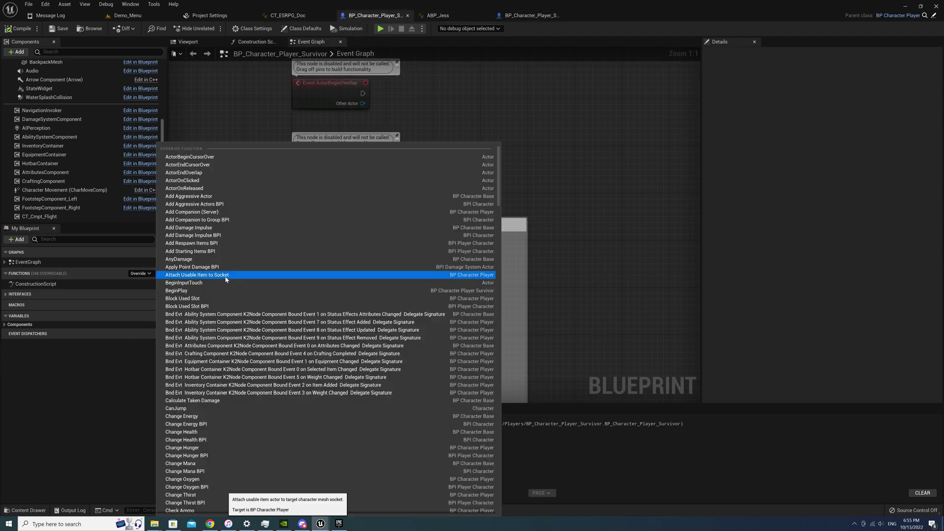
type("try ju")
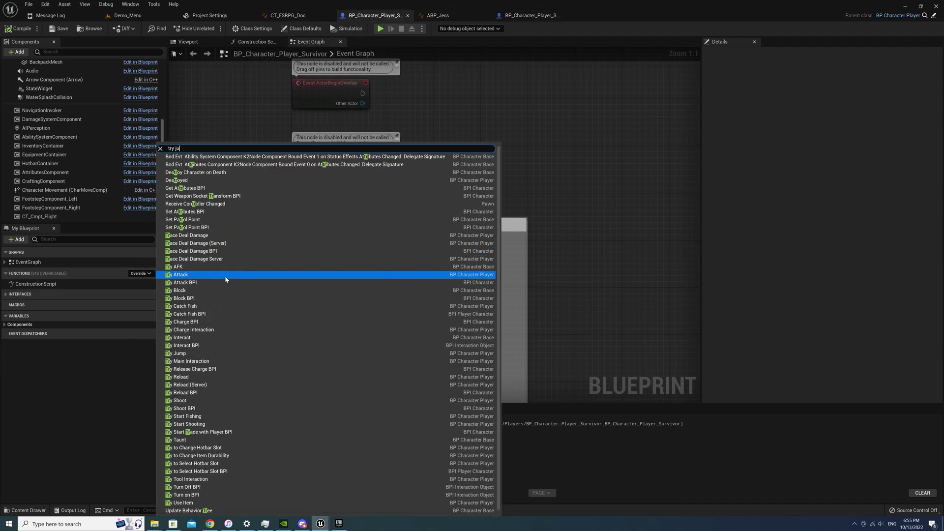
type("mp")
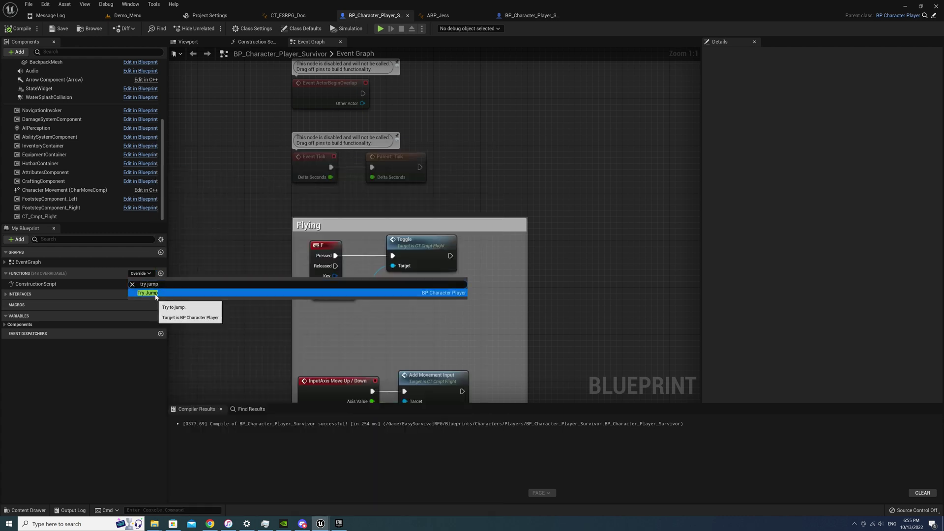
left_click(162, 292)
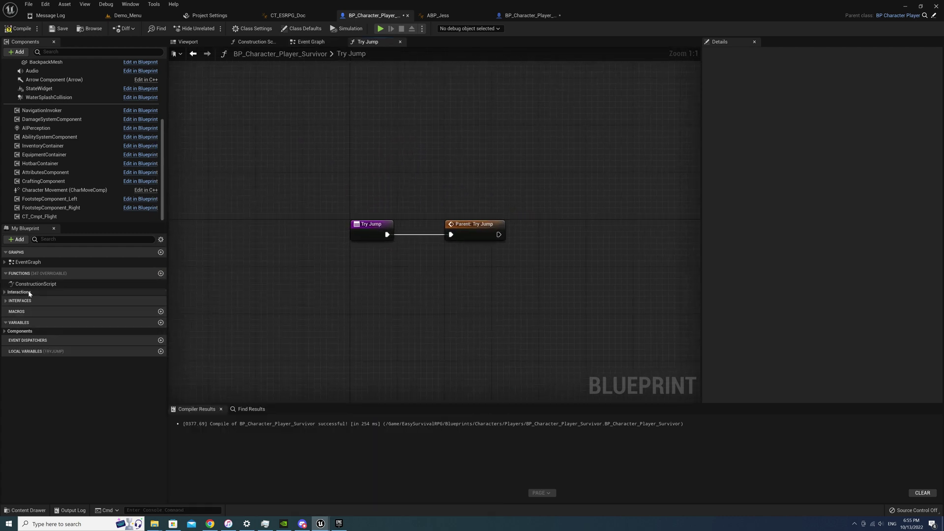
- Branch on Character Movement's Is Flying, routing False to Parent: Try Jump
right_click(363, 279)
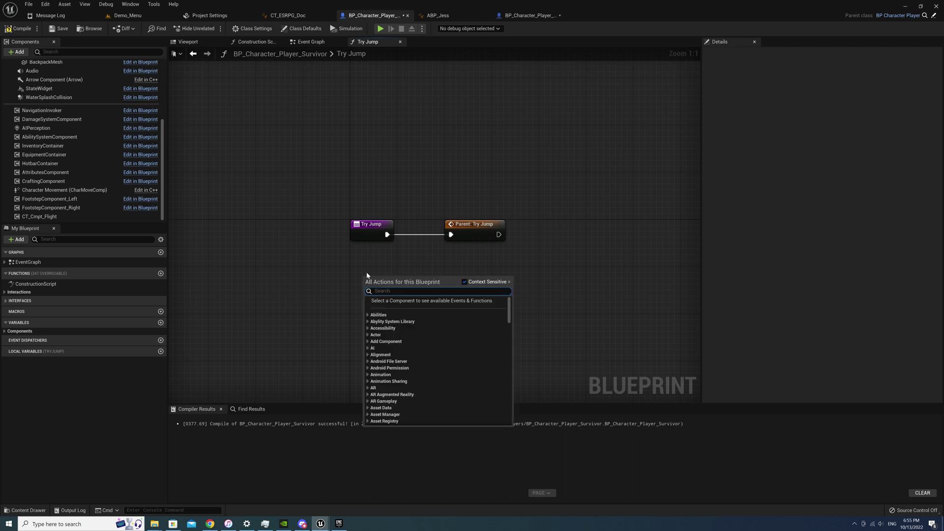
type("isflying")
key("Return")
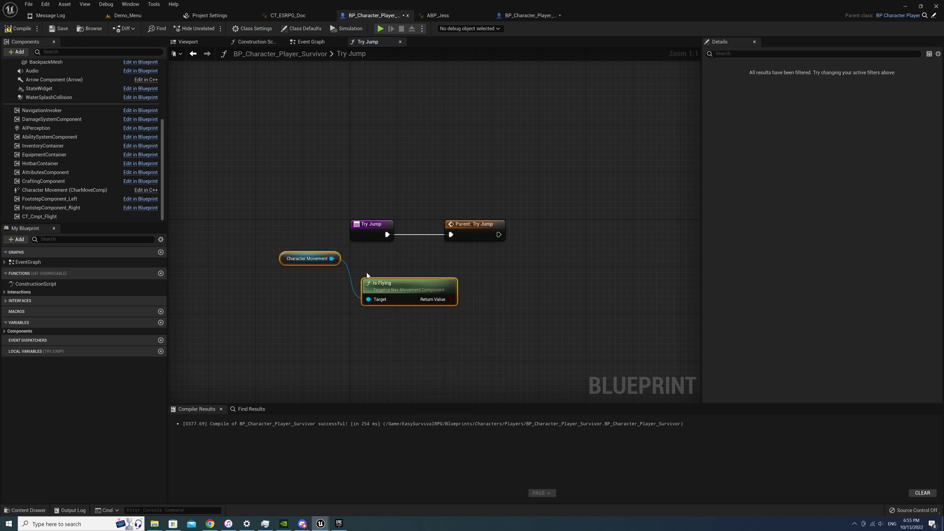
left_click_drag(450, 299, 504, 261)
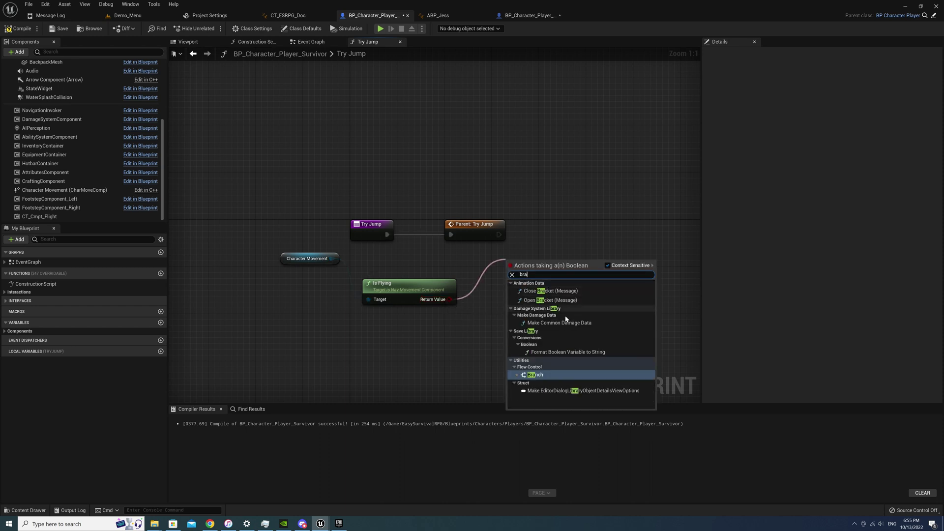
left_click(531, 372)
left_click_drag(386, 235, 529, 268, "ctrl")
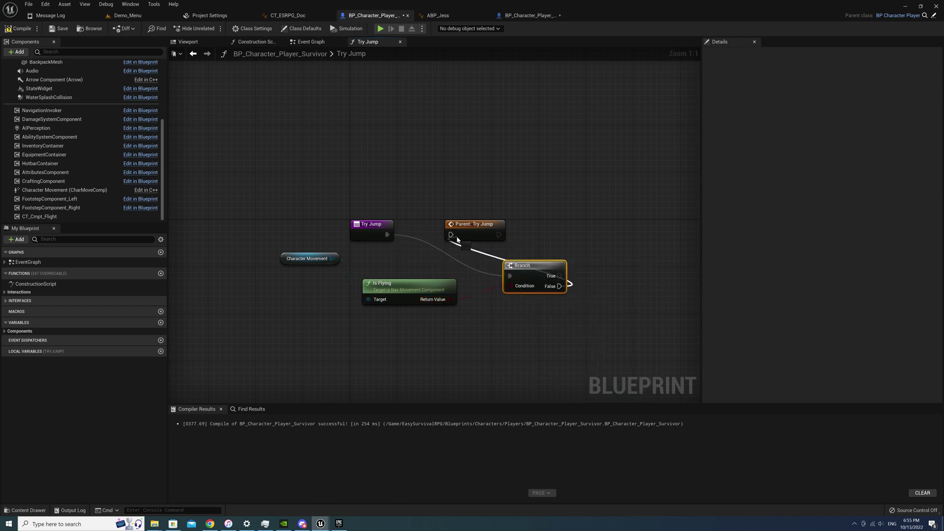
left_click_drag(464, 226, 599, 236)
left_click_drag(526, 266, 498, 225)
- Tidy the Try Jump nodes, compile and save, then return to the Demo_Menu level editor
left_click(610, 238)
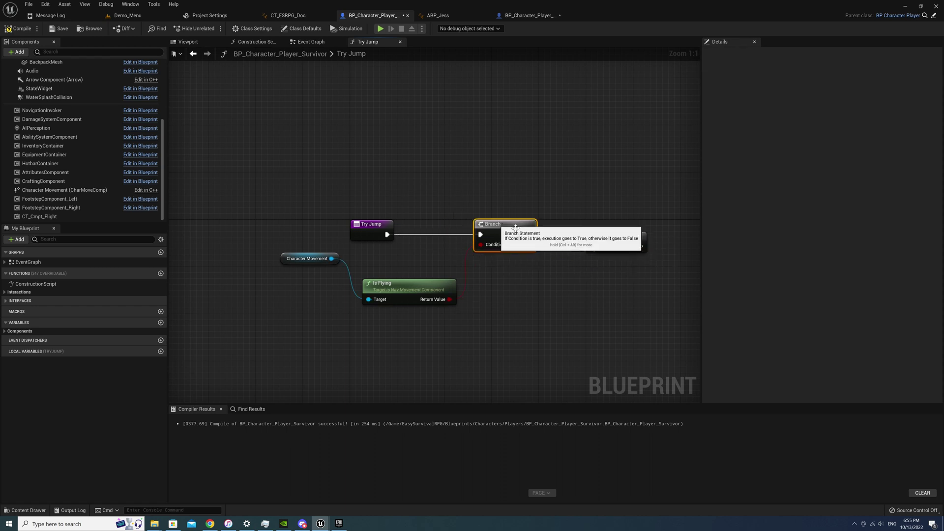
left_click_drag(610, 239, 576, 227)
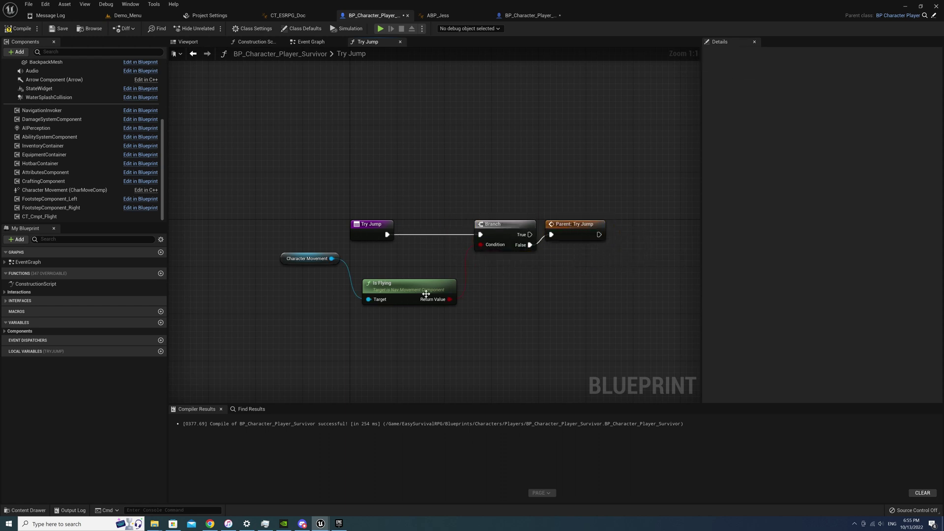
left_click_drag(425, 290, 424, 260)
left_click_drag(317, 261, 323, 270)
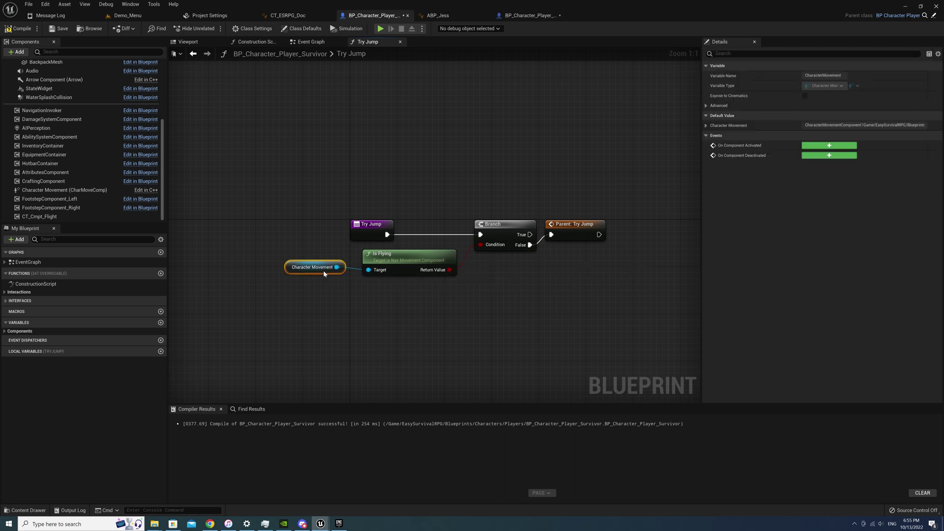
left_click(423, 305)
left_click(19, 28)
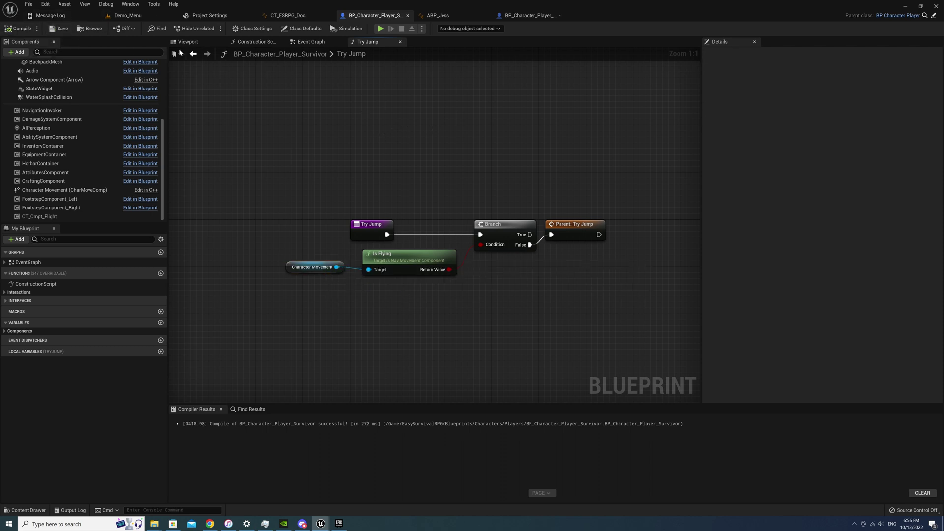
left_click(127, 15)
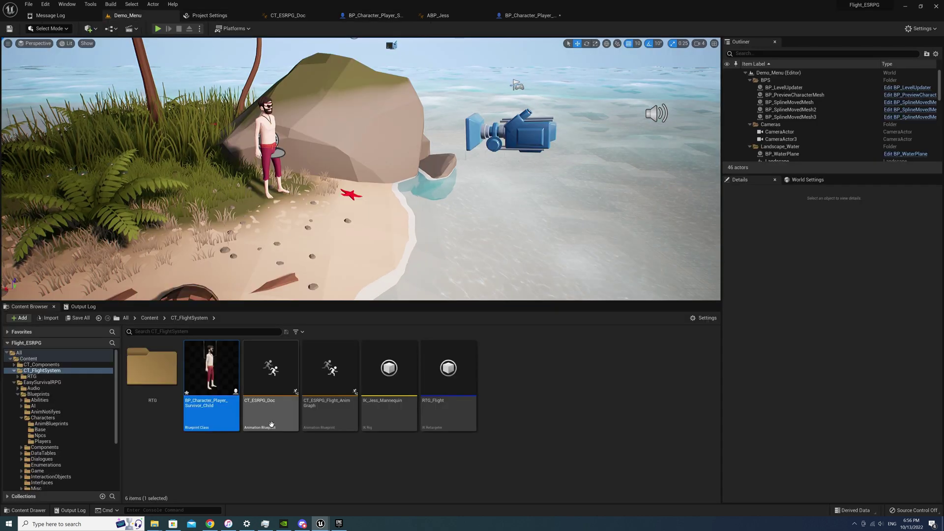
- Open the Overview_Main map from the EasySurvivalRPG Maps folder and run it
left_click(209, 388)
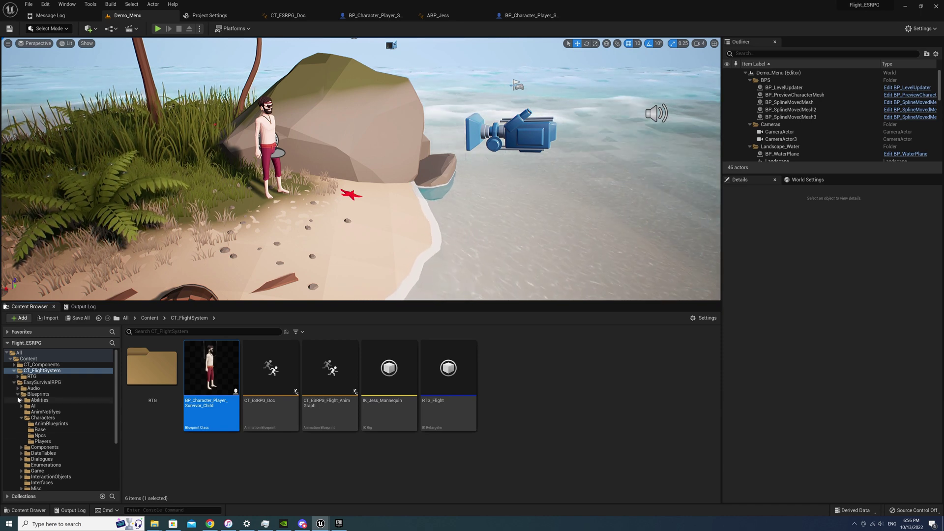
left_click(37, 383)
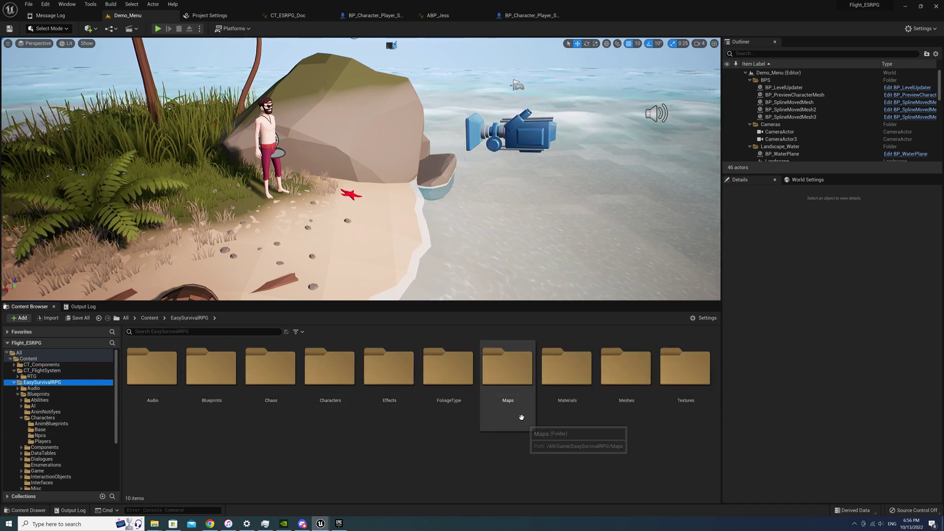
left_click(513, 375)
double_click(674, 413)
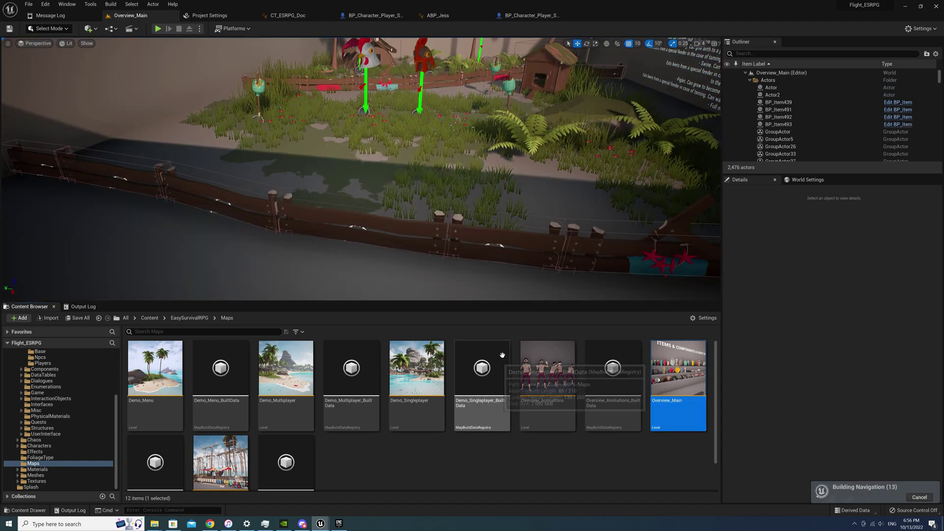
right_click_drag(380, 165, 432, 40)
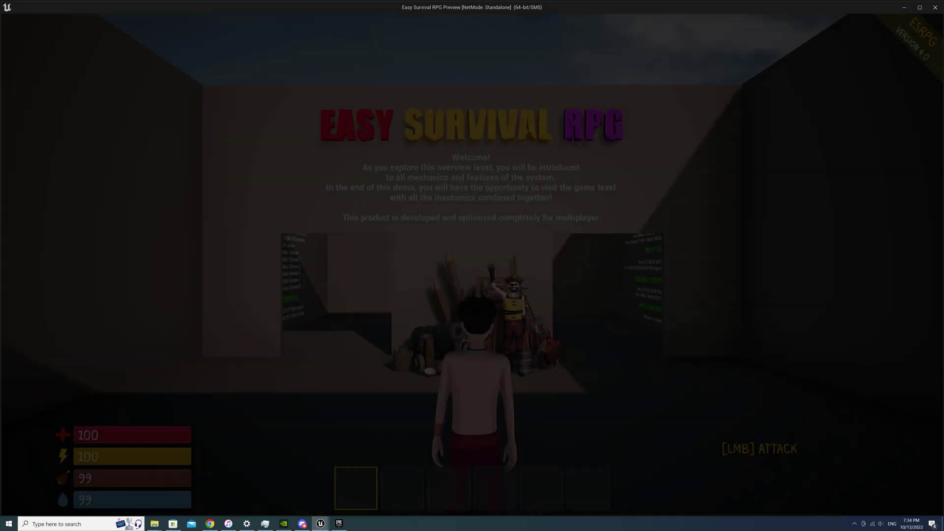
- Run through the doorway, jump to spread the wings, and fly over the walls toward Room #1 with WASD
key("w")
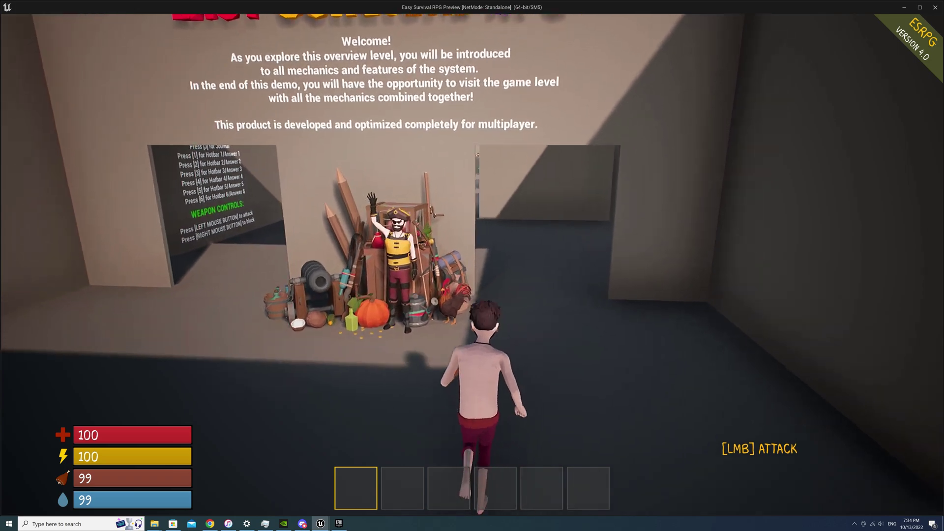
key("w")
key("w")
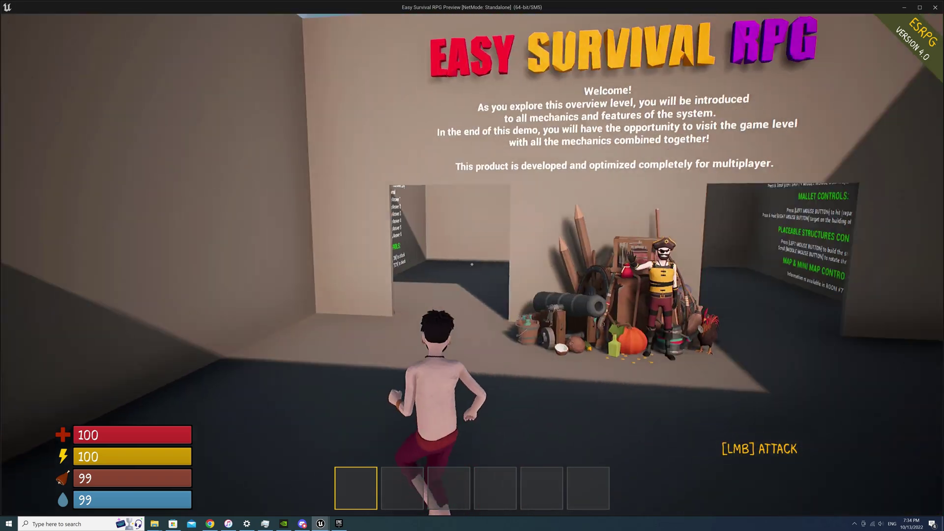
key("space")
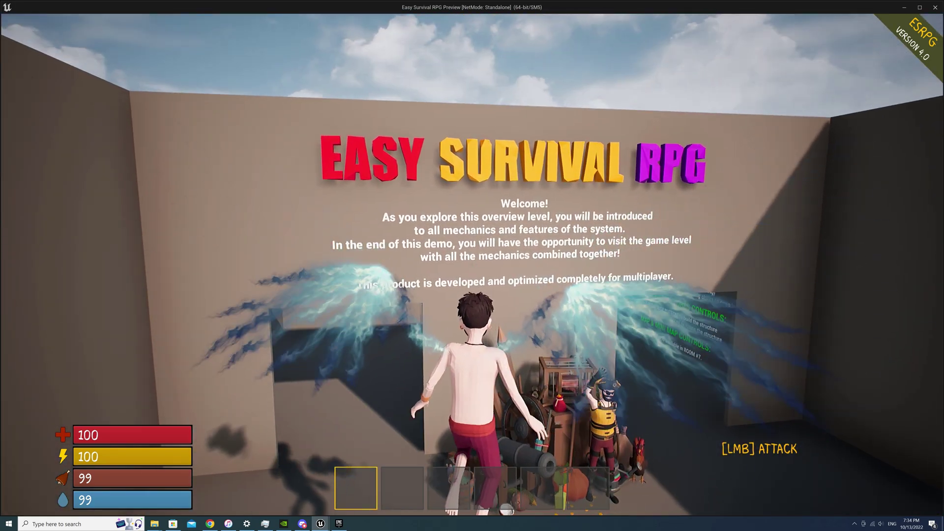
key("space")
key("w")
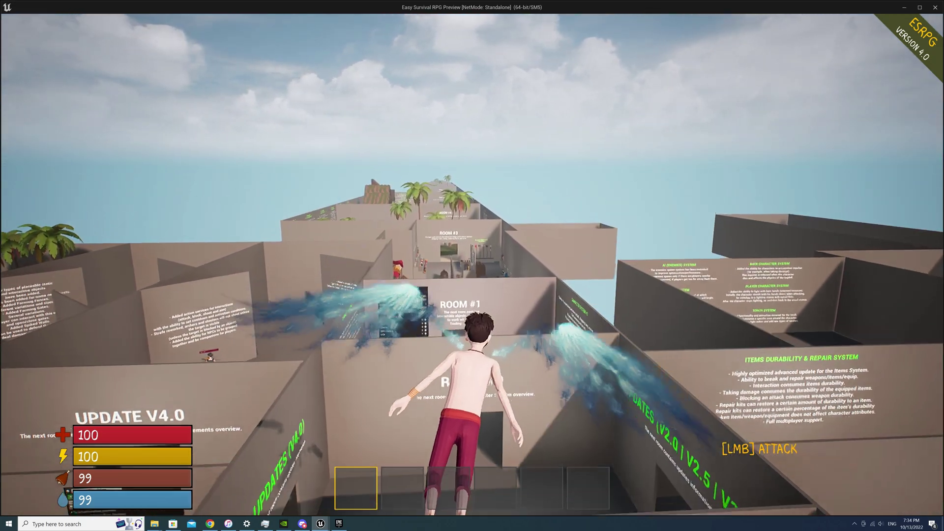
key("a")
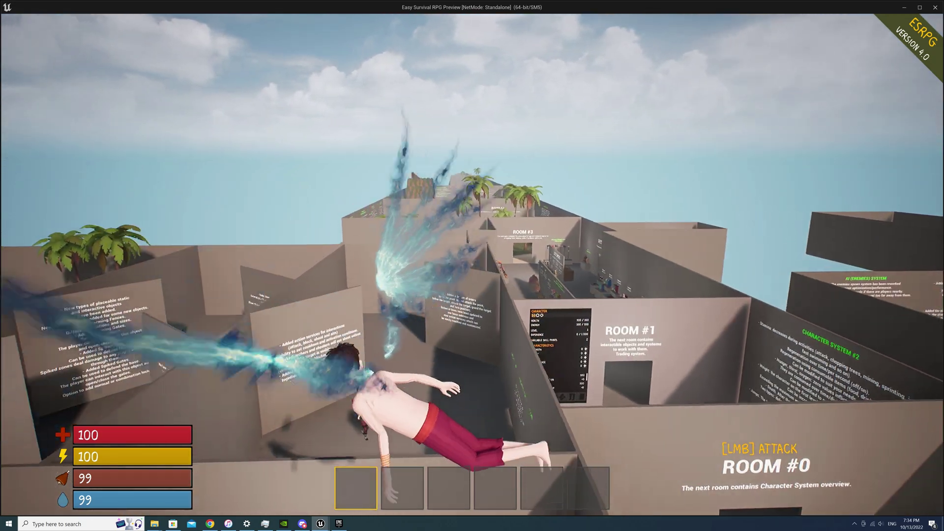
key("d")
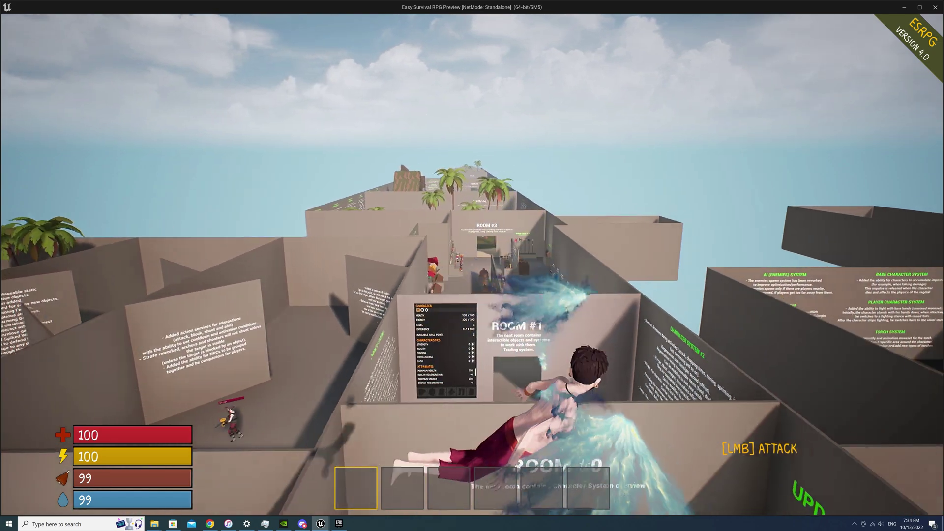
key("s")
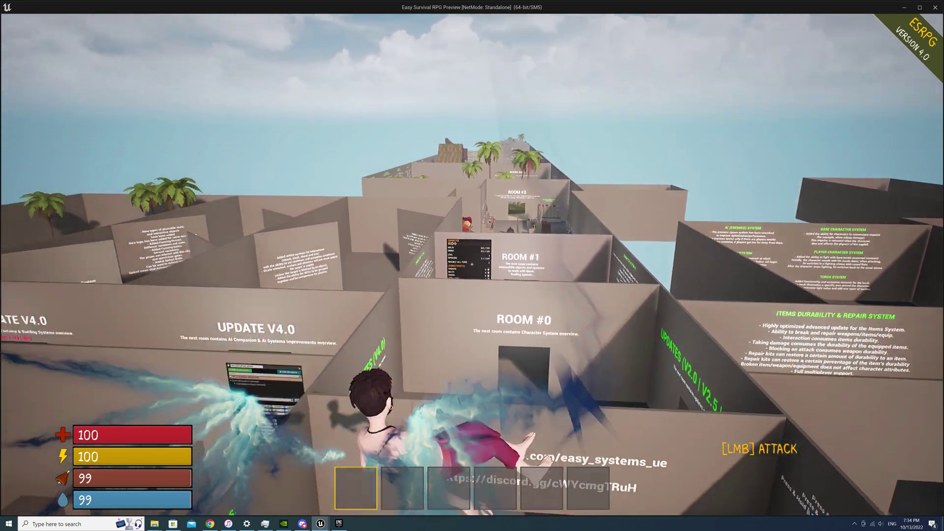
key("w")
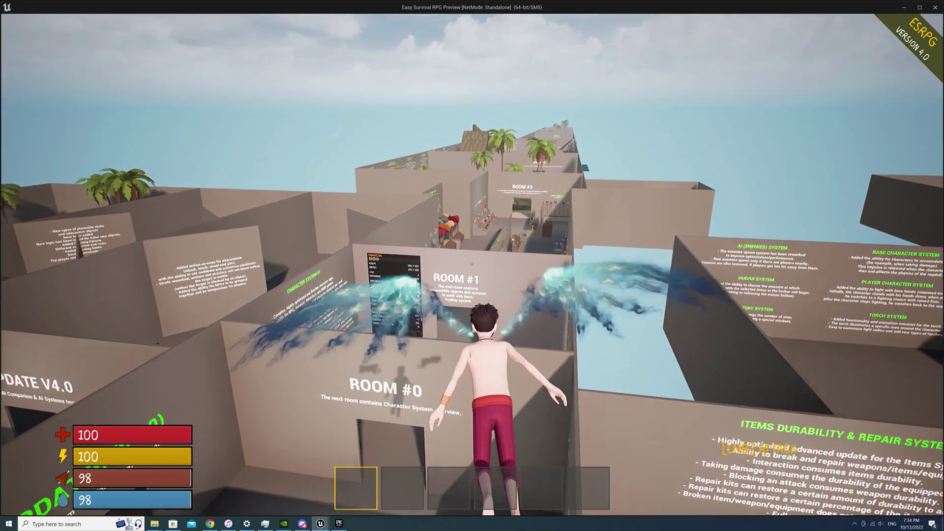
key("w")
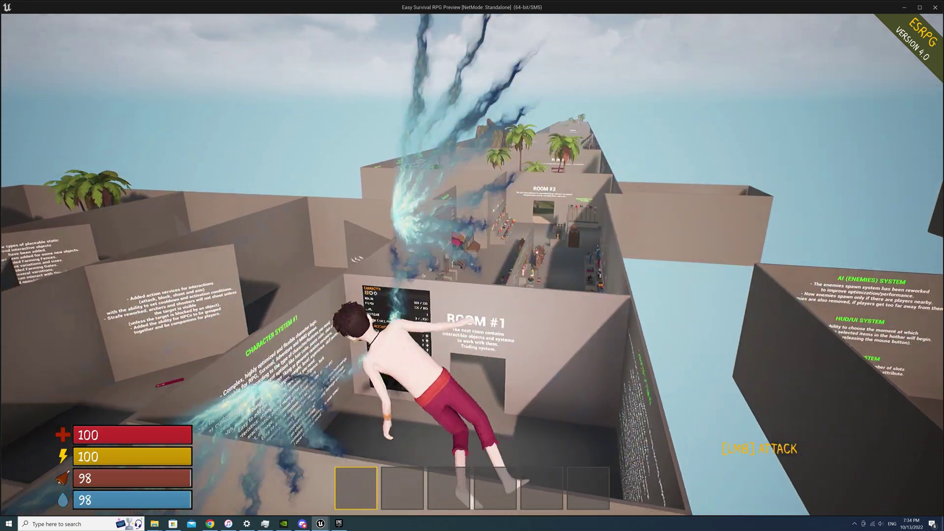
key("w")
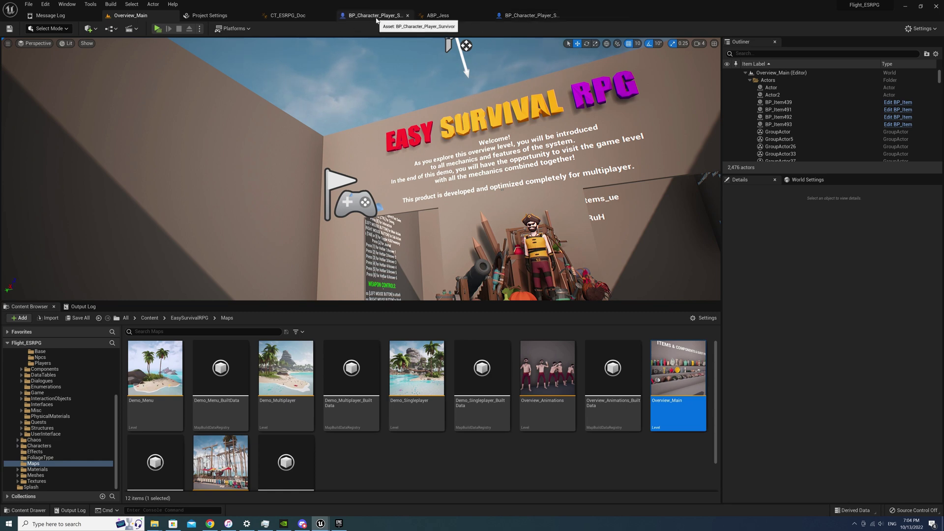
- Set CT_Cmpt_Flight's Wings Class to CT_BP_MechanicalWings and browse to it in the Content Browser
left_click(376, 19)
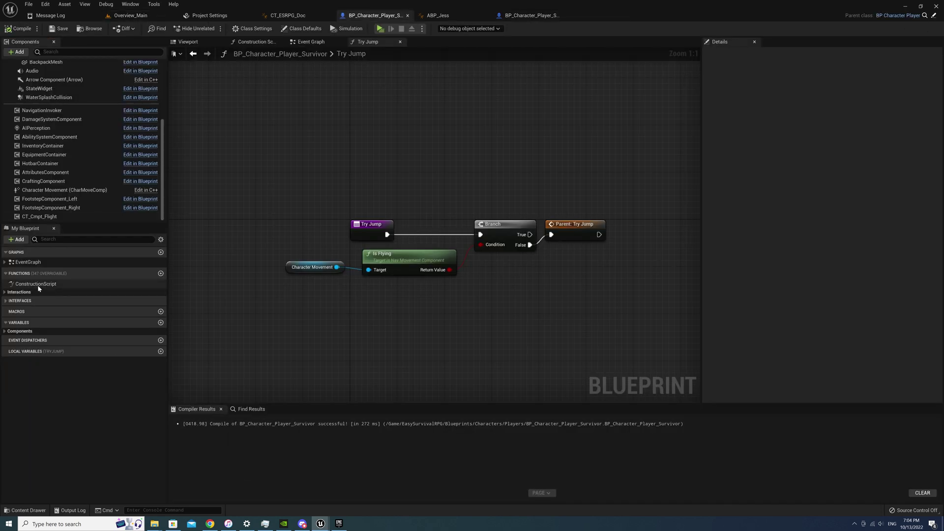
left_click(71, 217)
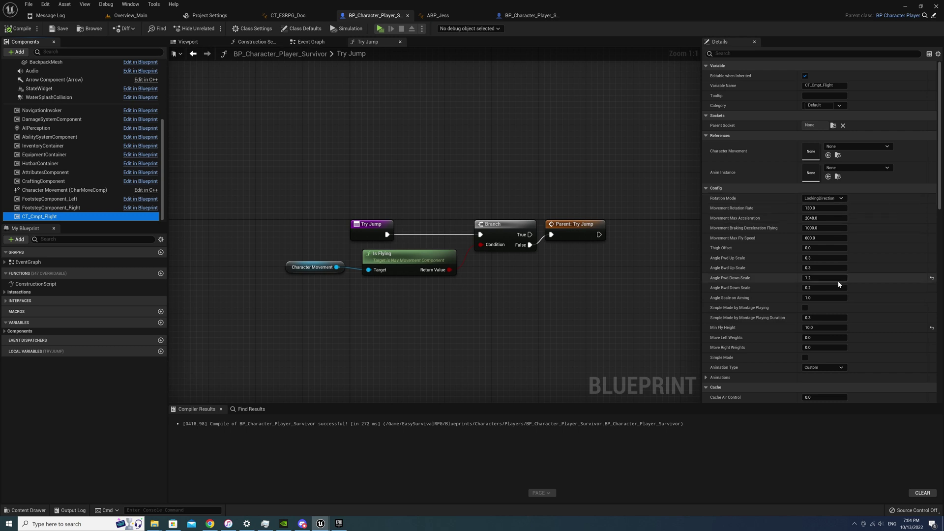
scroll(839, 285, "down", 3)
scroll(843, 317, "down", 4)
scroll(843, 318, "down", 3)
scroll(842, 319, "down", 3)
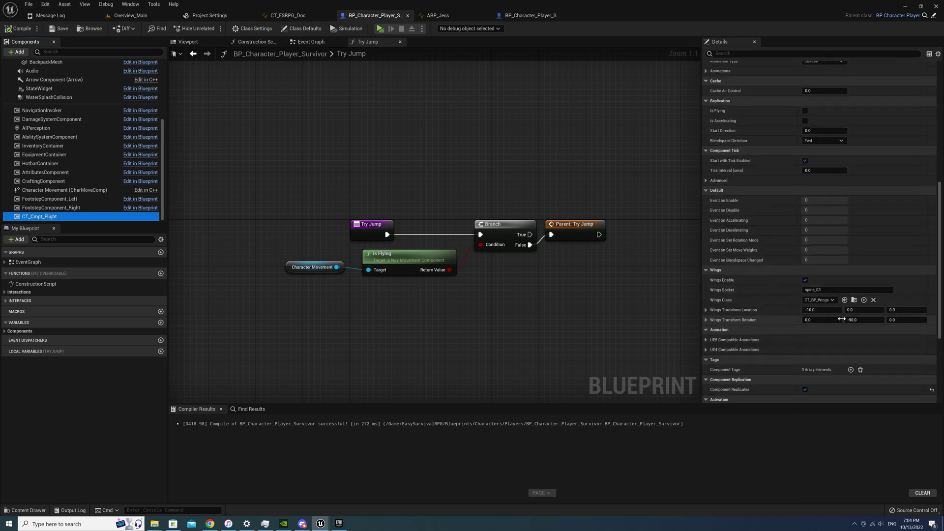
left_click(824, 301)
type("wing")
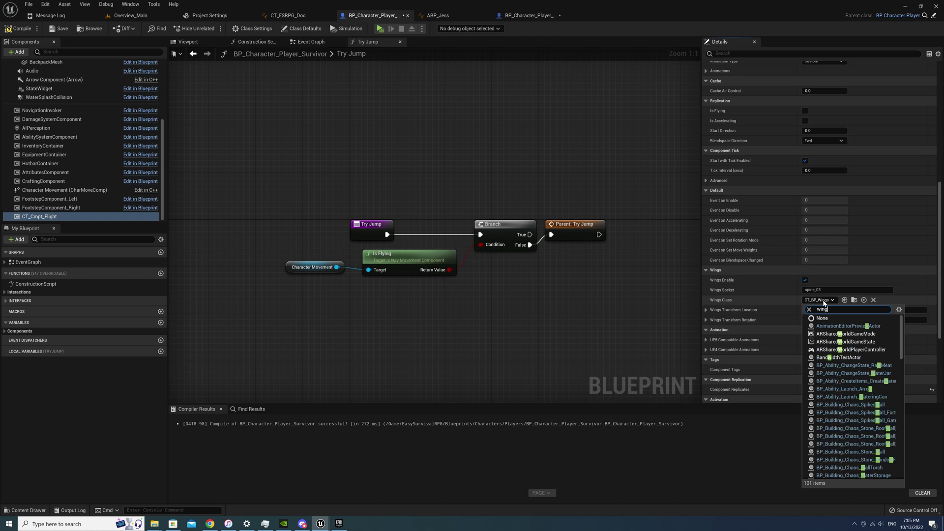
type("s")
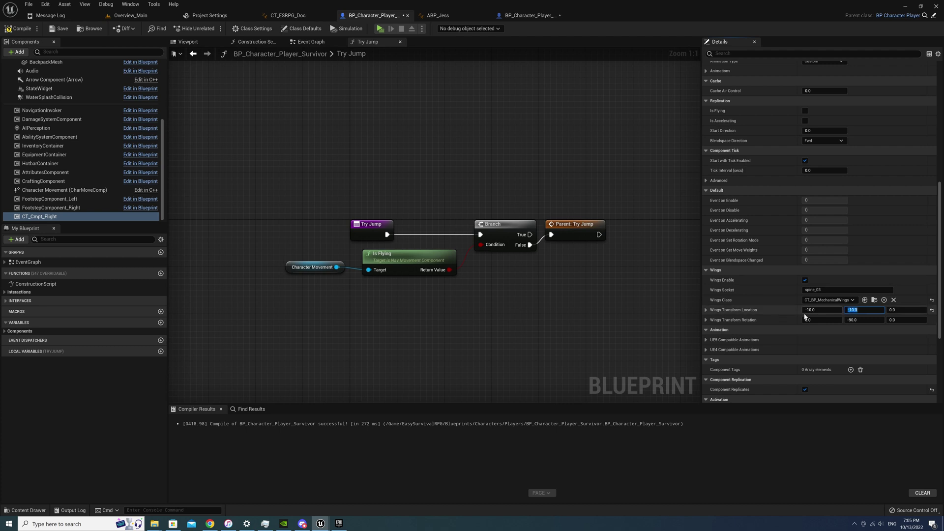
left_click(874, 300)
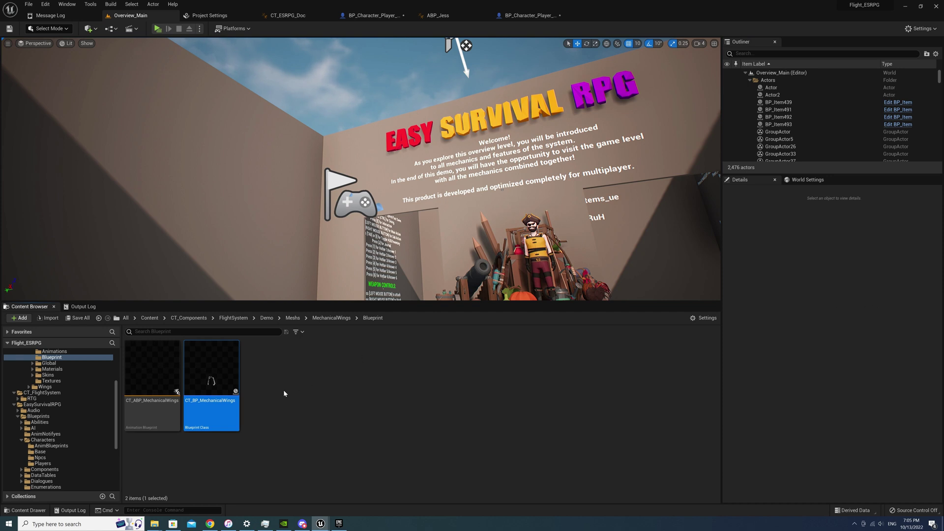
- Set CT_BP_MechanicalWings' SkeletalMesh material Element 0 to MI_Muriel_Wings_Black
double_click(216, 372)
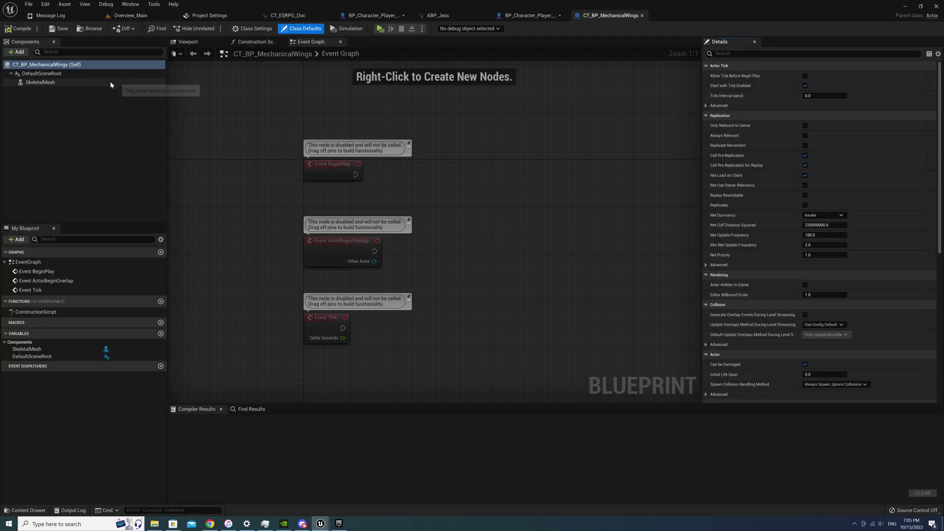
left_click(88, 82)
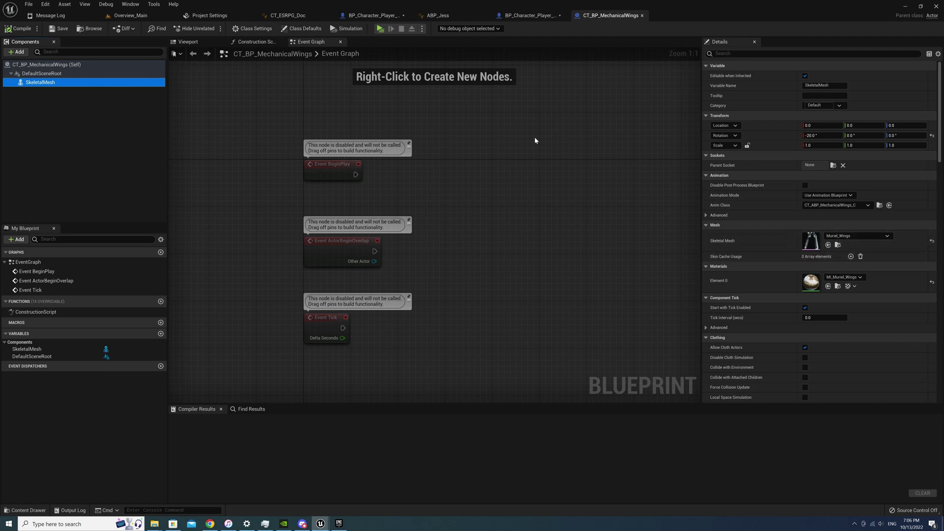
left_click(202, 43)
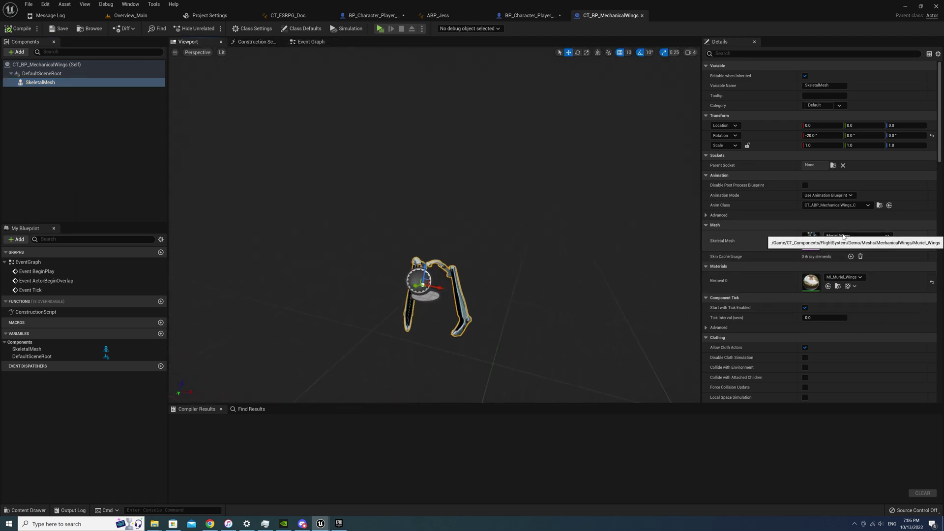
left_click(852, 278)
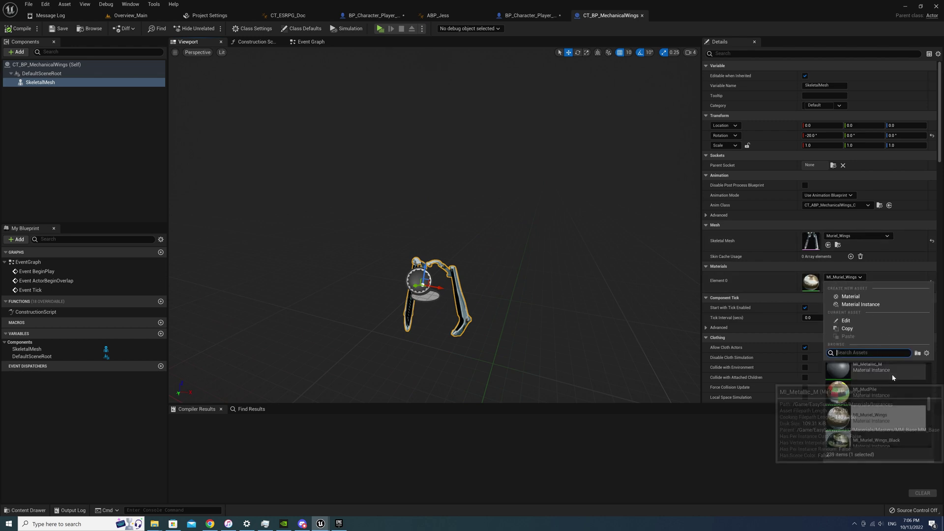
left_click(875, 445)
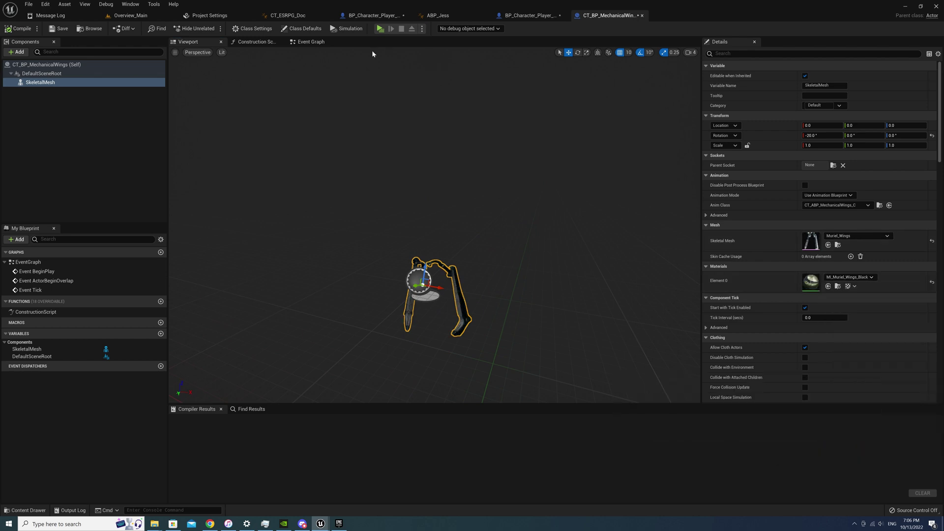
left_click(374, 16)
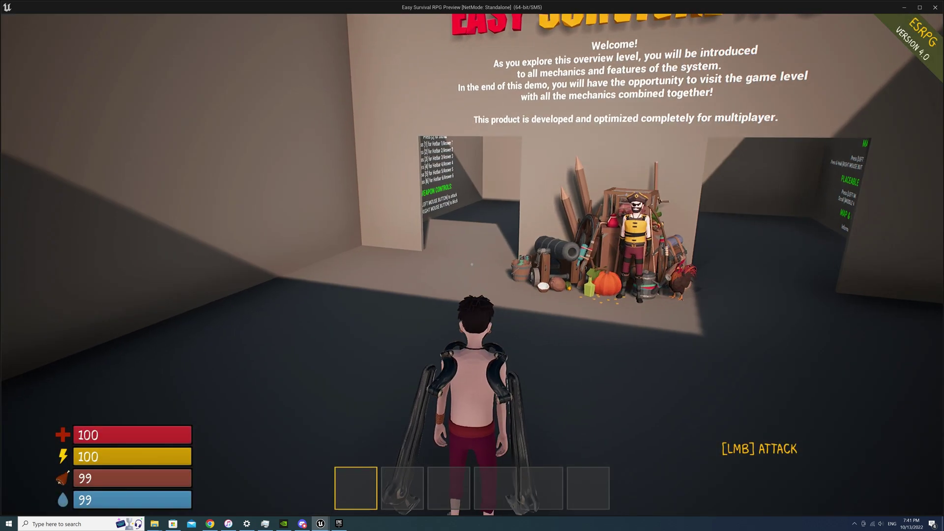
- Fly the winged character over the maze walls and land beside the Room #3 tool displays
key("w")
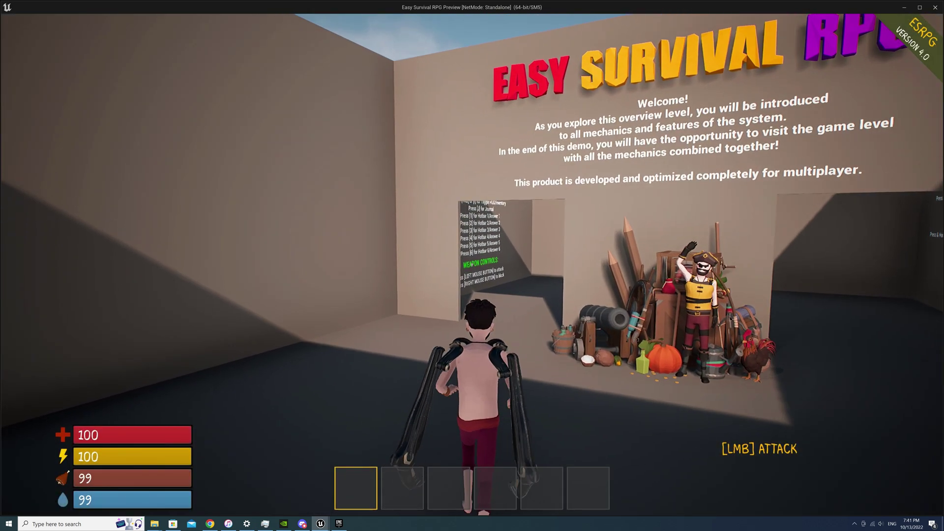
key("space")
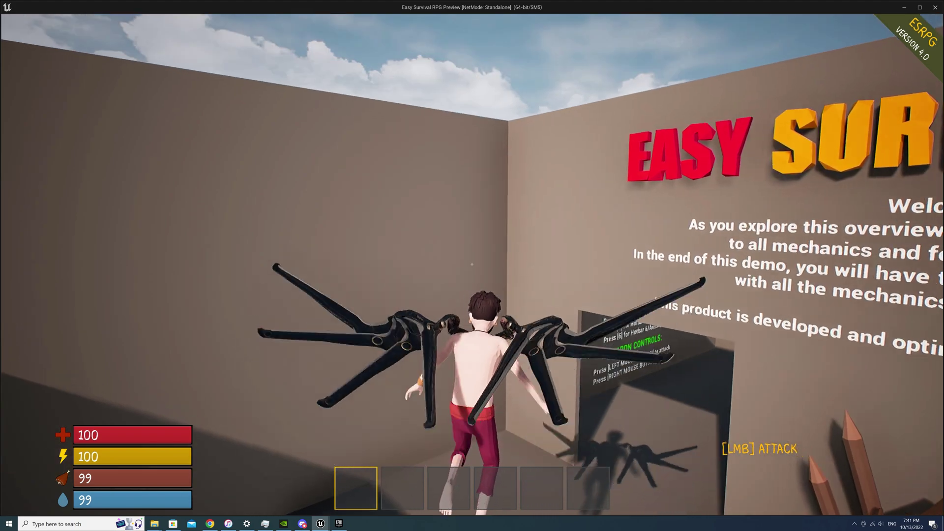
key("space")
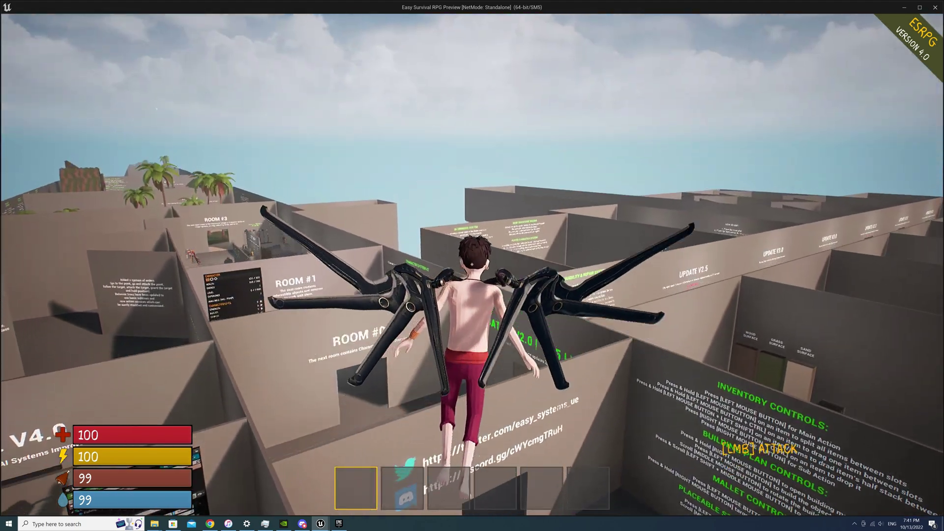
key("w")
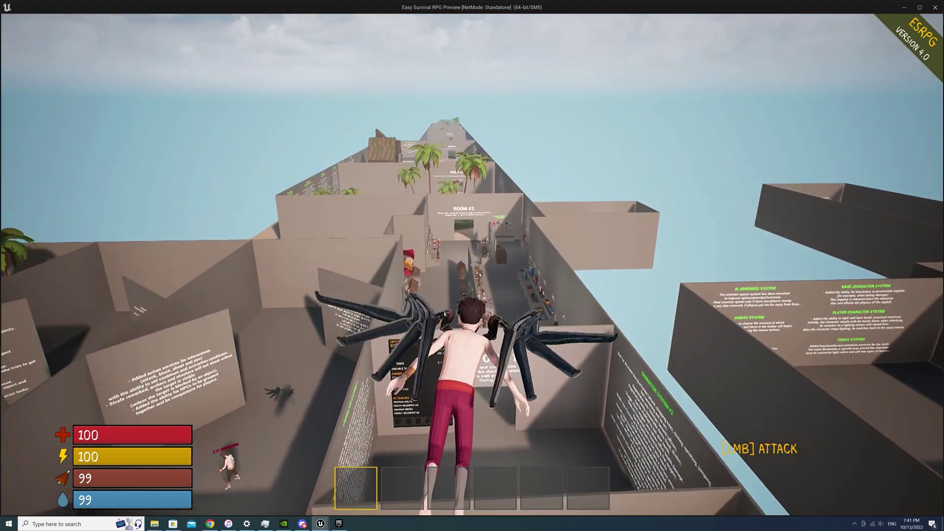
key("w")
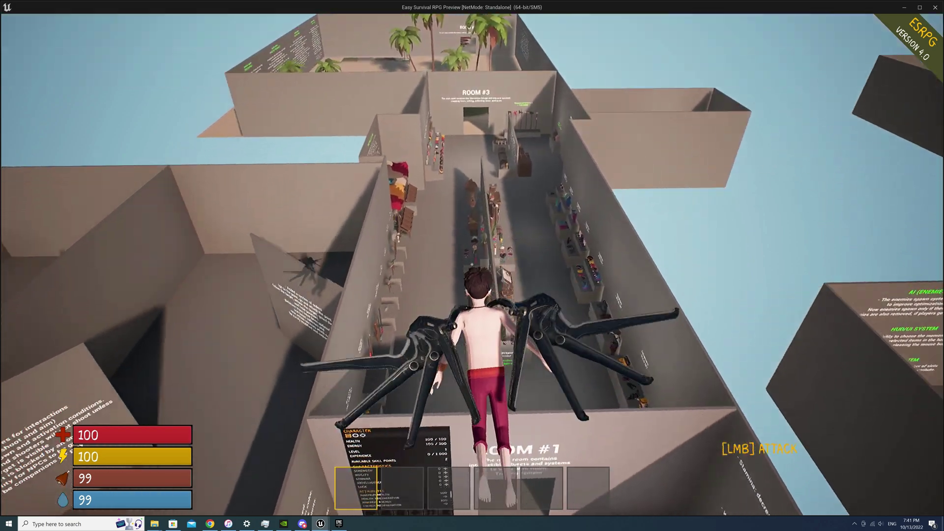
key("w")
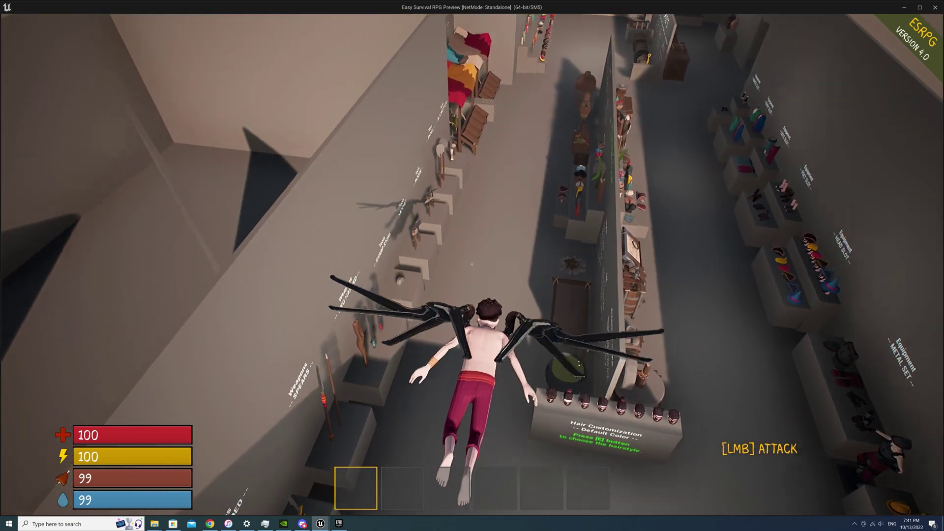
key("w")
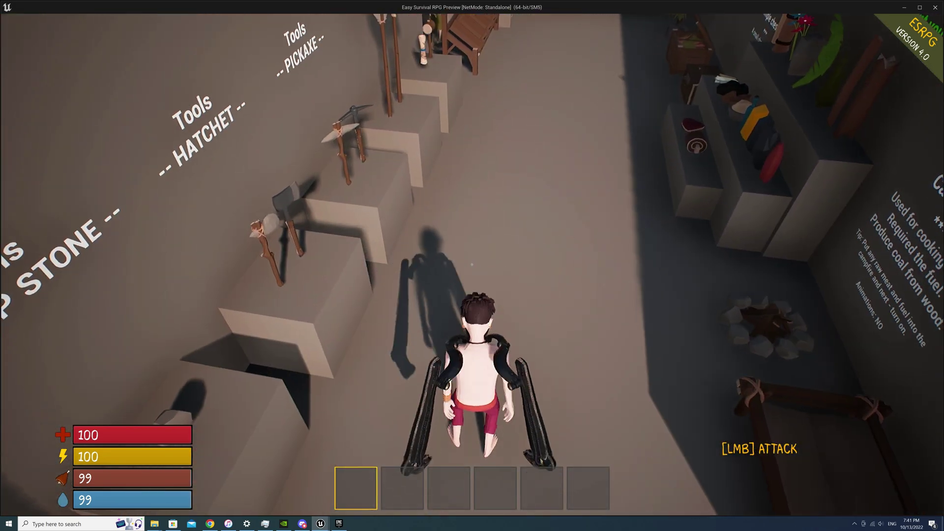
- Walk to the ranged weapons display and pick up a ranged weapon with ammo
key("a")
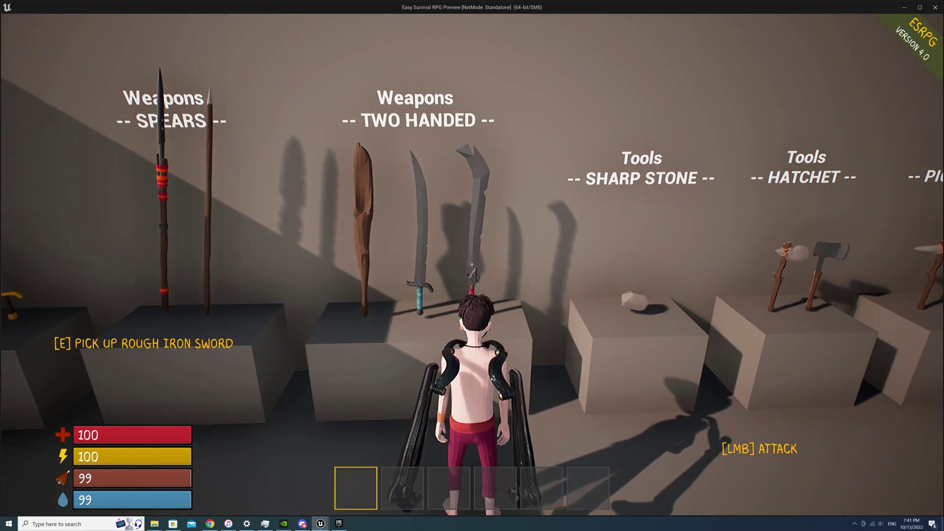
key("a")
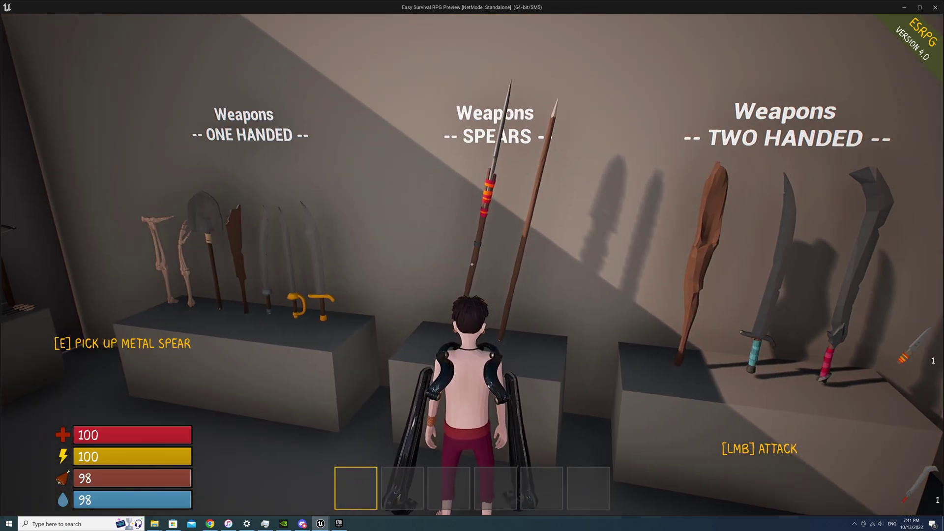
key("a")
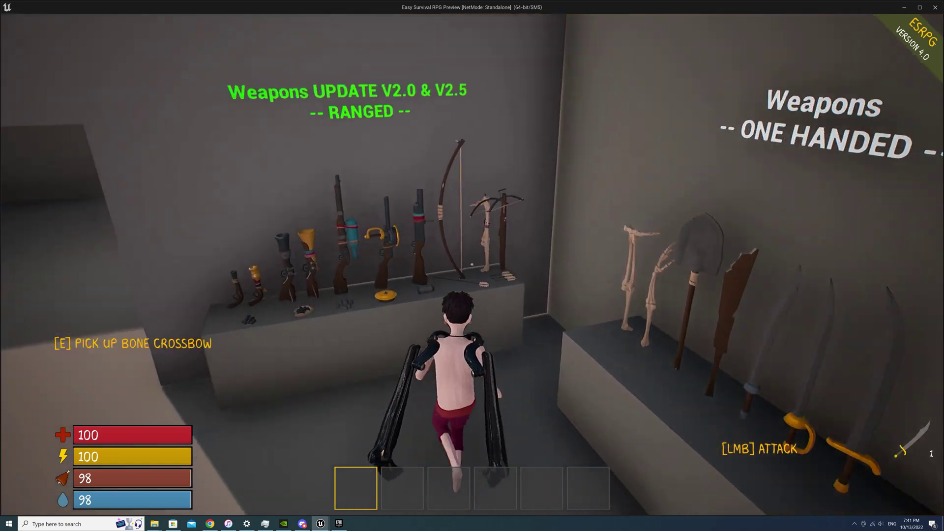
key("e")
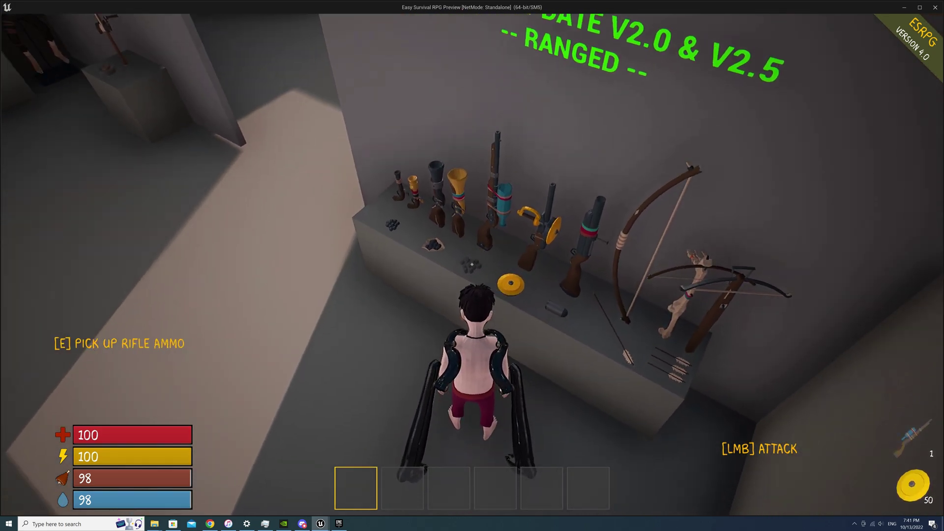
key("e")
key("e")
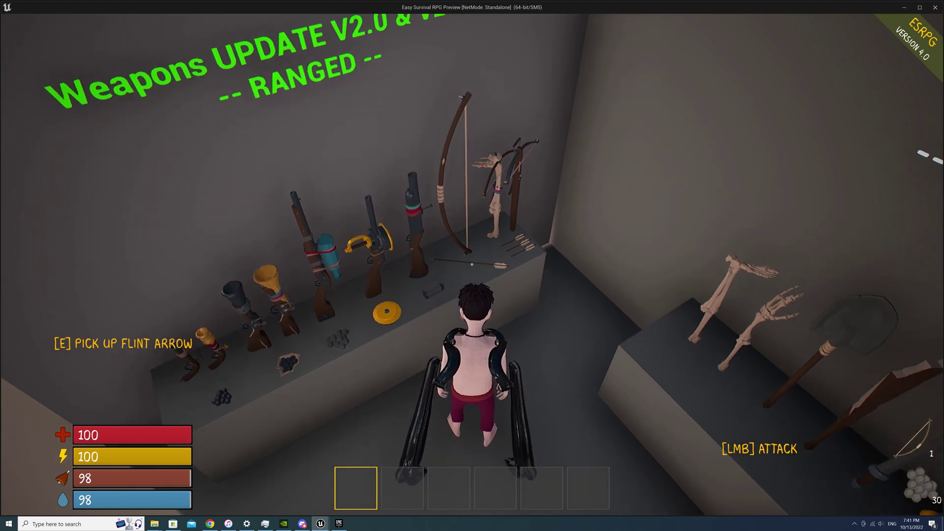
- Move the bow from the inventory into the hotbar
key("Tab")
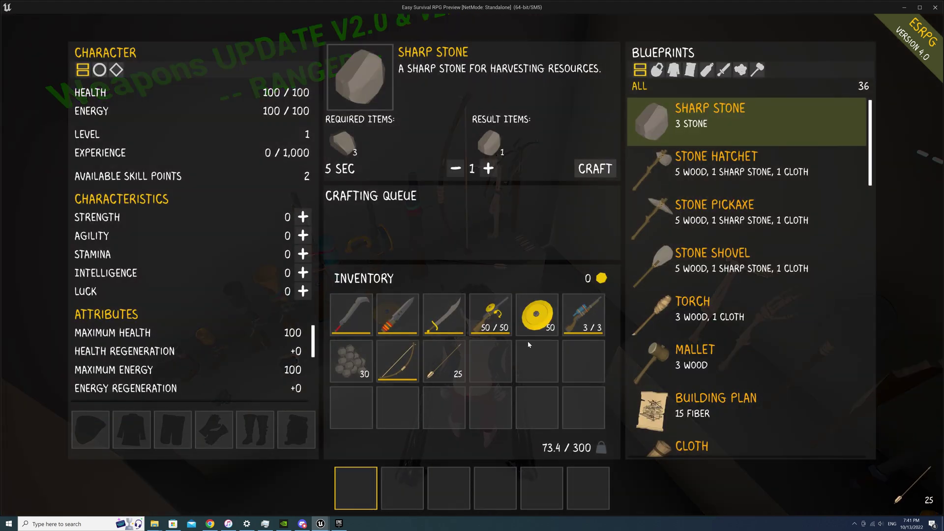
right_click(397, 362)
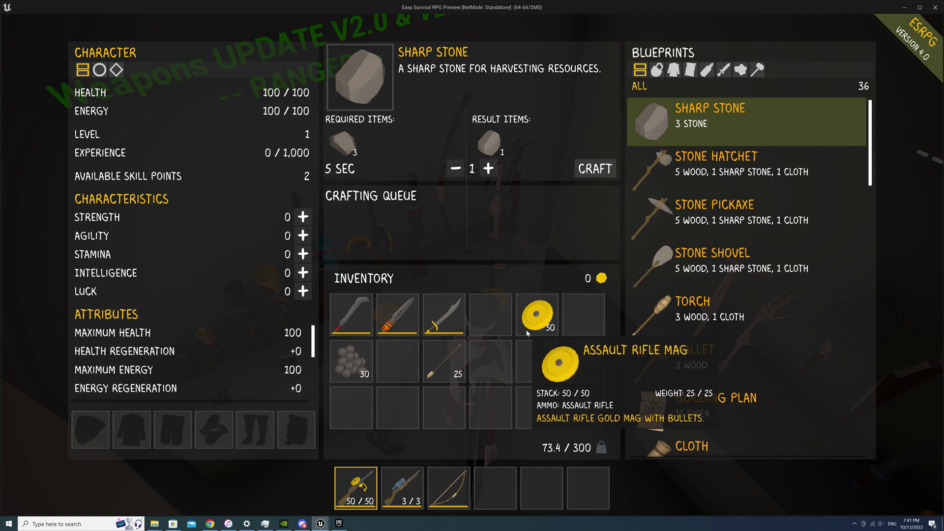
key("Tab")
- Fly over the weapon room, shoot the enemy below with the assault rifle, and take off again
key("w")
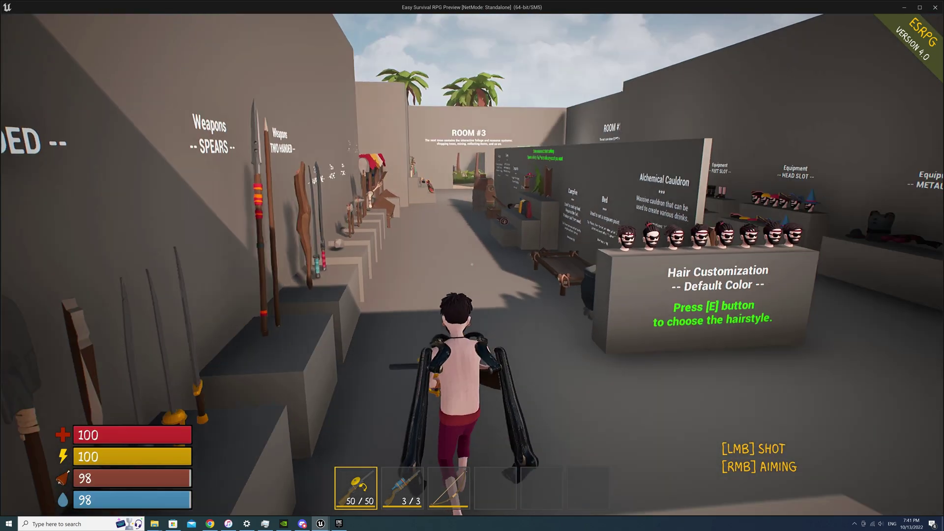
key("space")
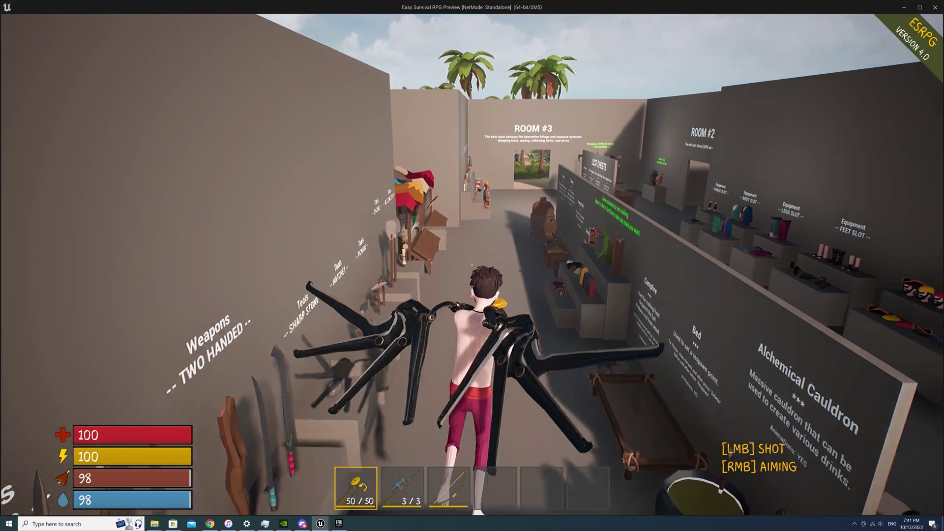
key("space")
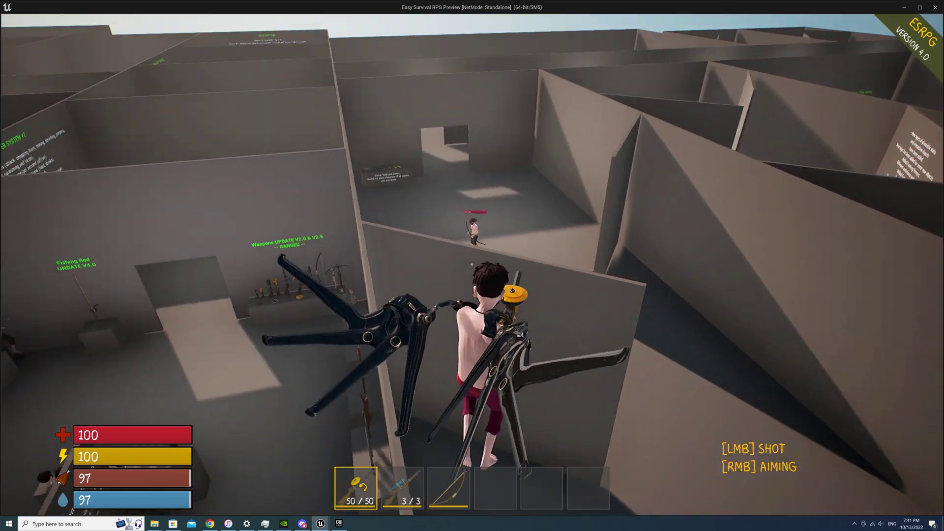
key("w")
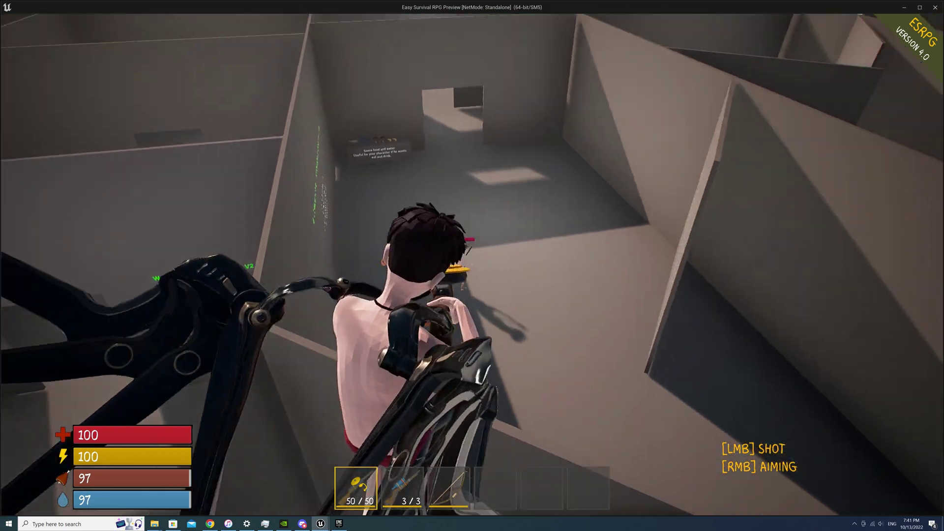
left_click(472, 266)
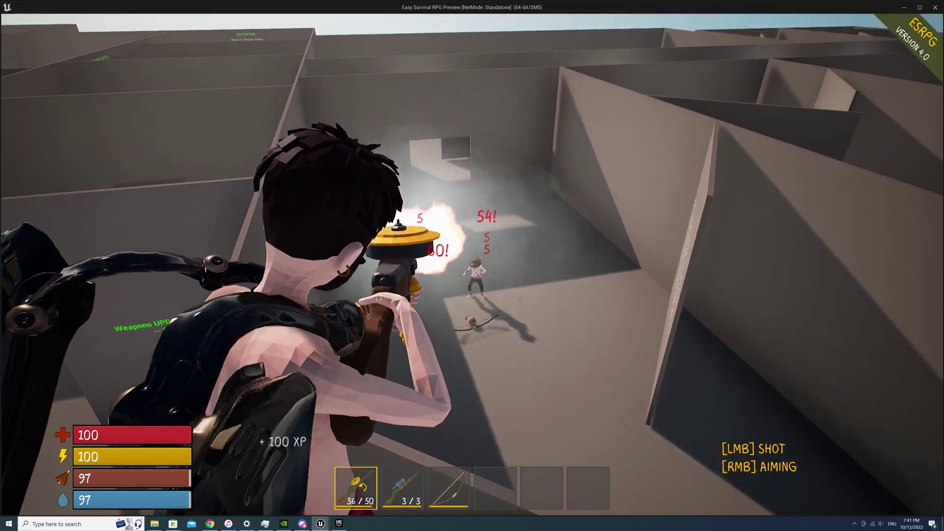
key("space")
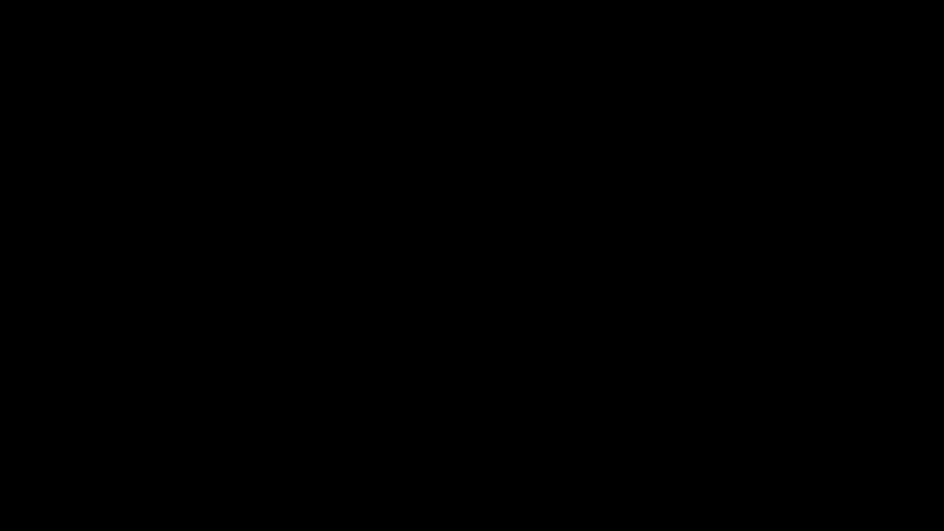